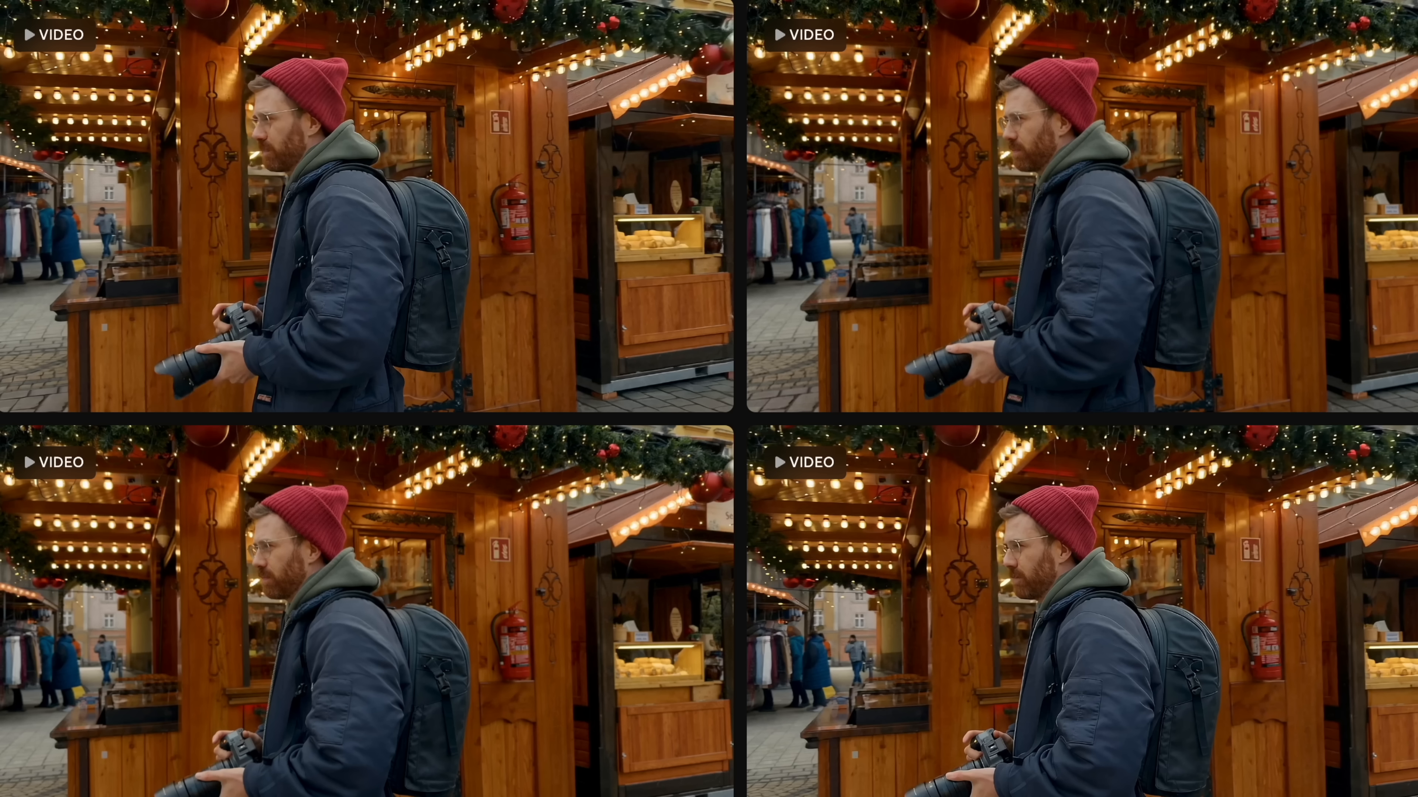
- Preview the generated variations of the Christmas-market orbit video
mouse_move(1112, 708)
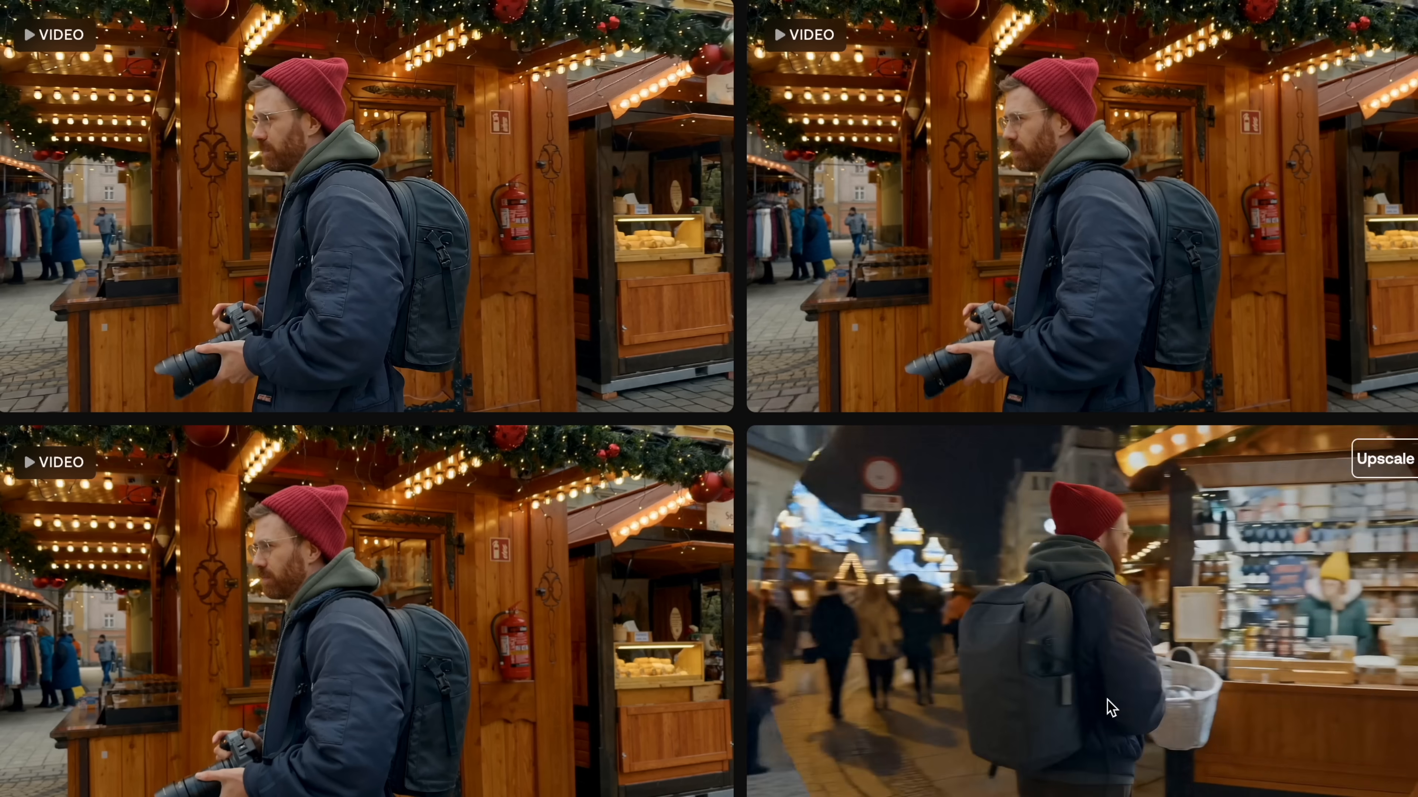
mouse_move(1133, 257)
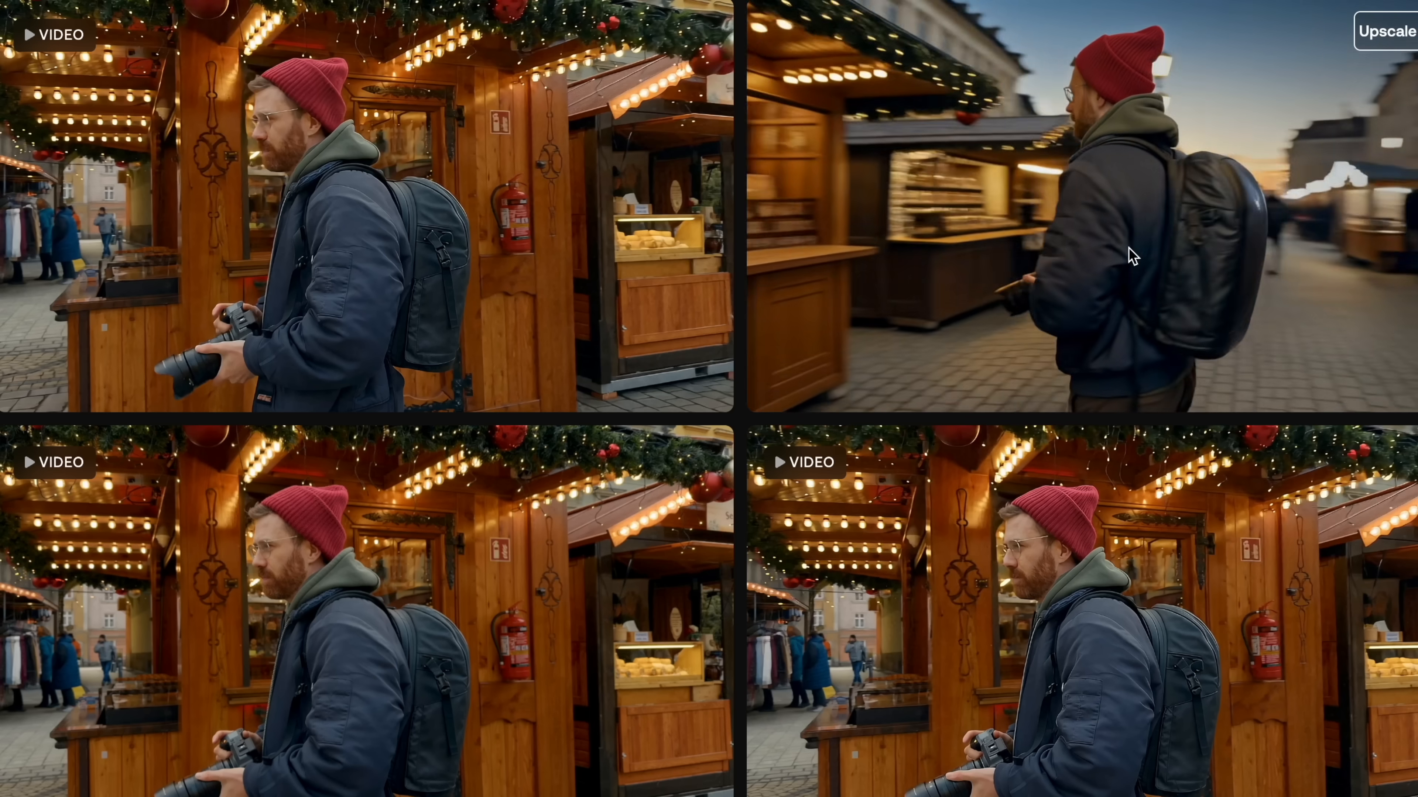
mouse_move(472, 207)
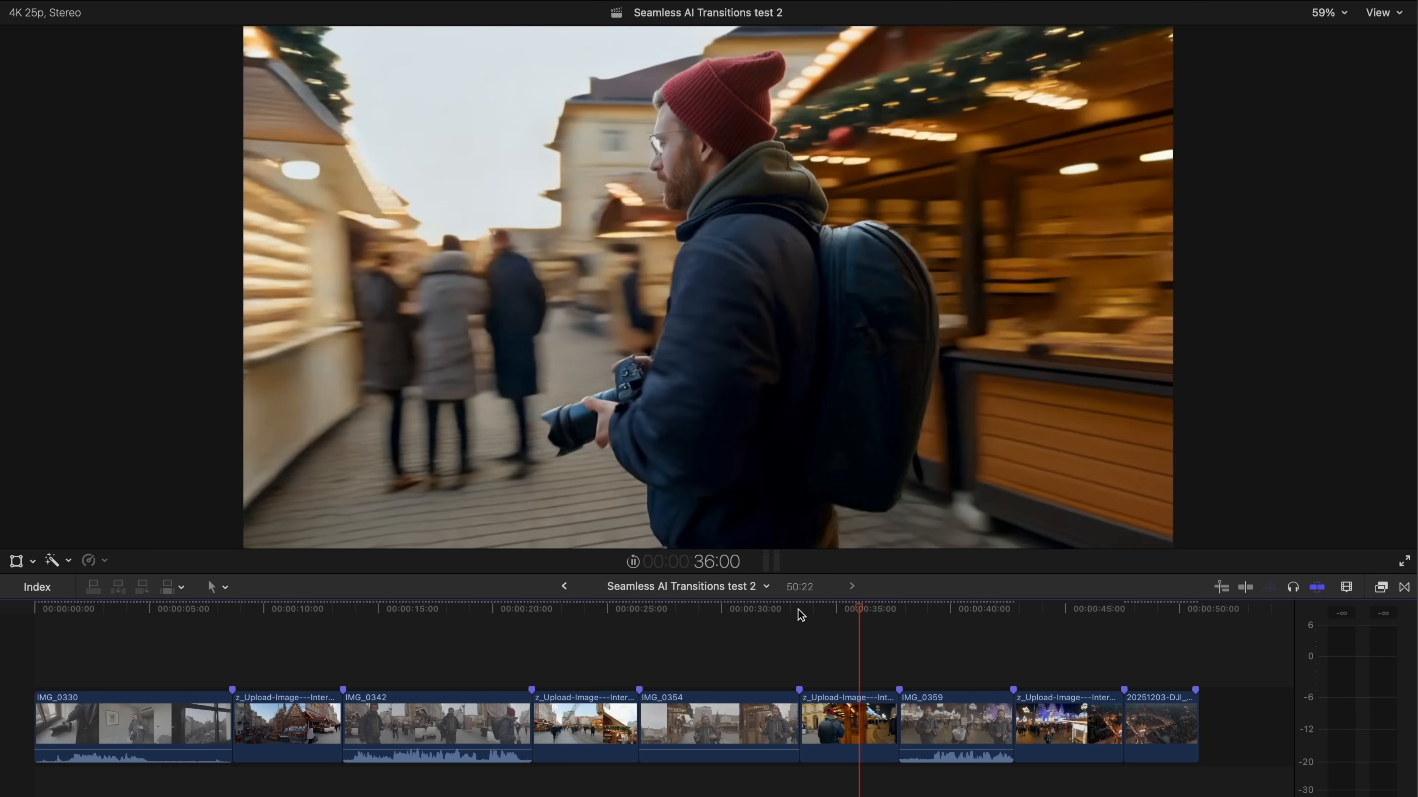
- Step frame by frame through the AI transition clip between IMG_0354 and IMG_0359 to examine its motion around 35:00
left_click(841, 612)
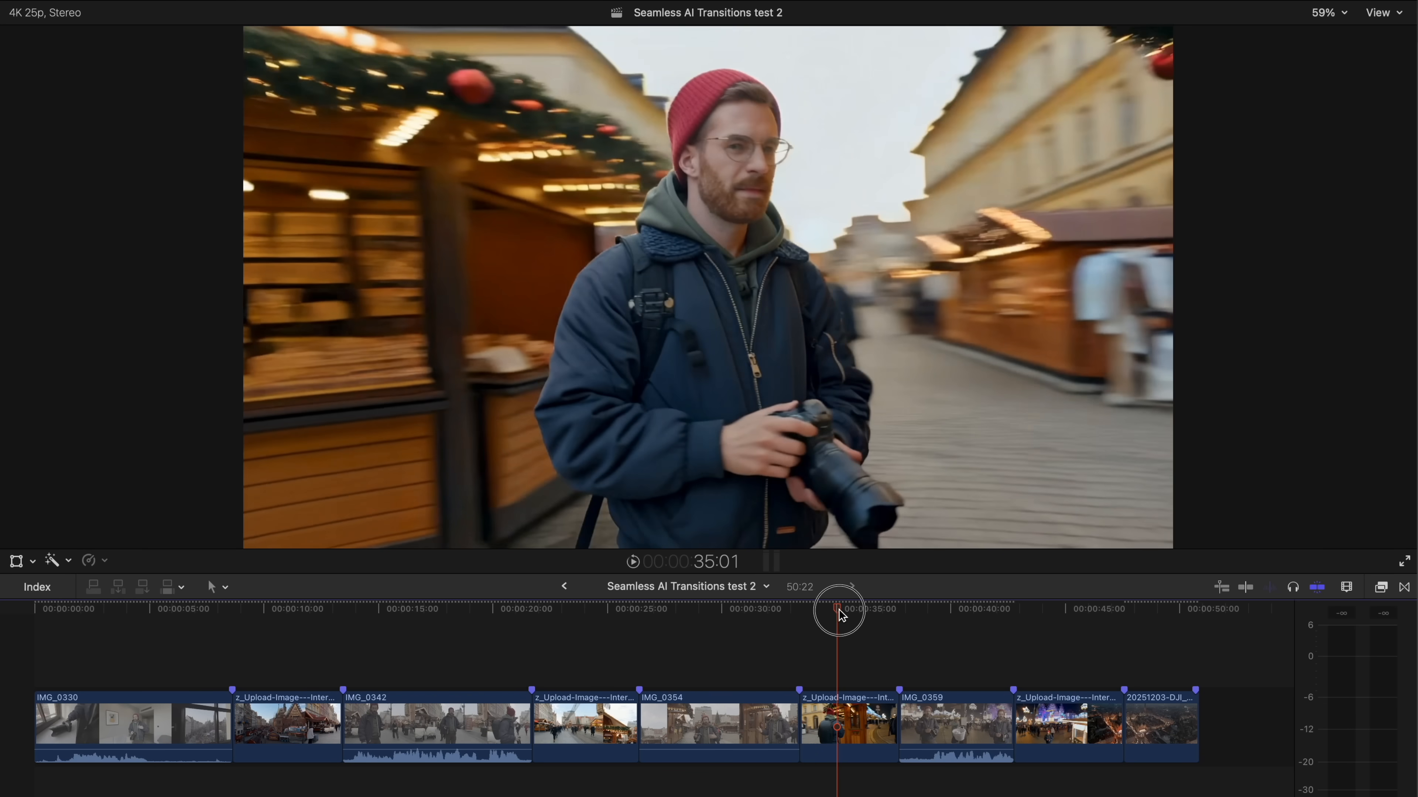
left_click_drag(842, 614, 844, 615)
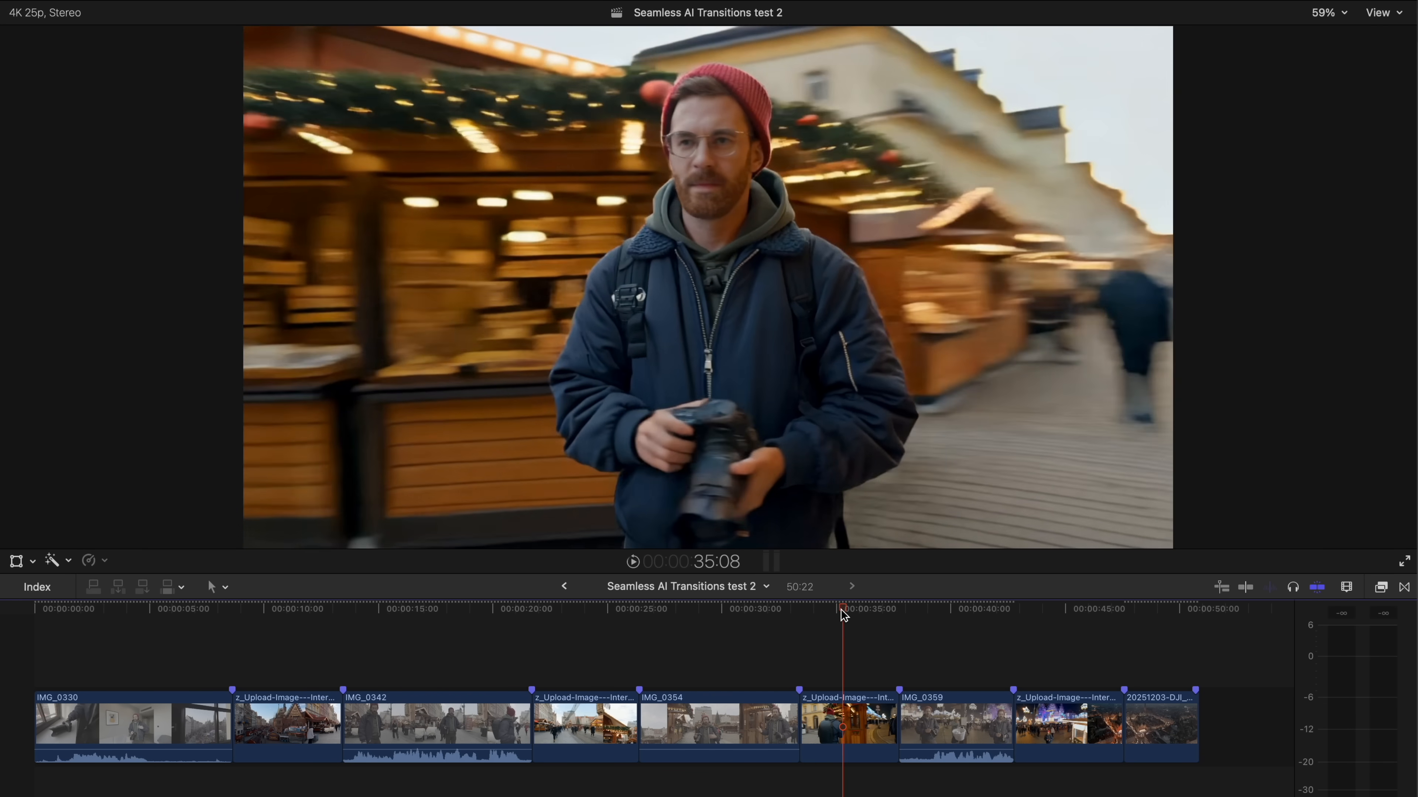
key("Left")
key("Left")
key("Left")
key("Left")
key("Left")
key("Left")
key("Left")
key("Left")
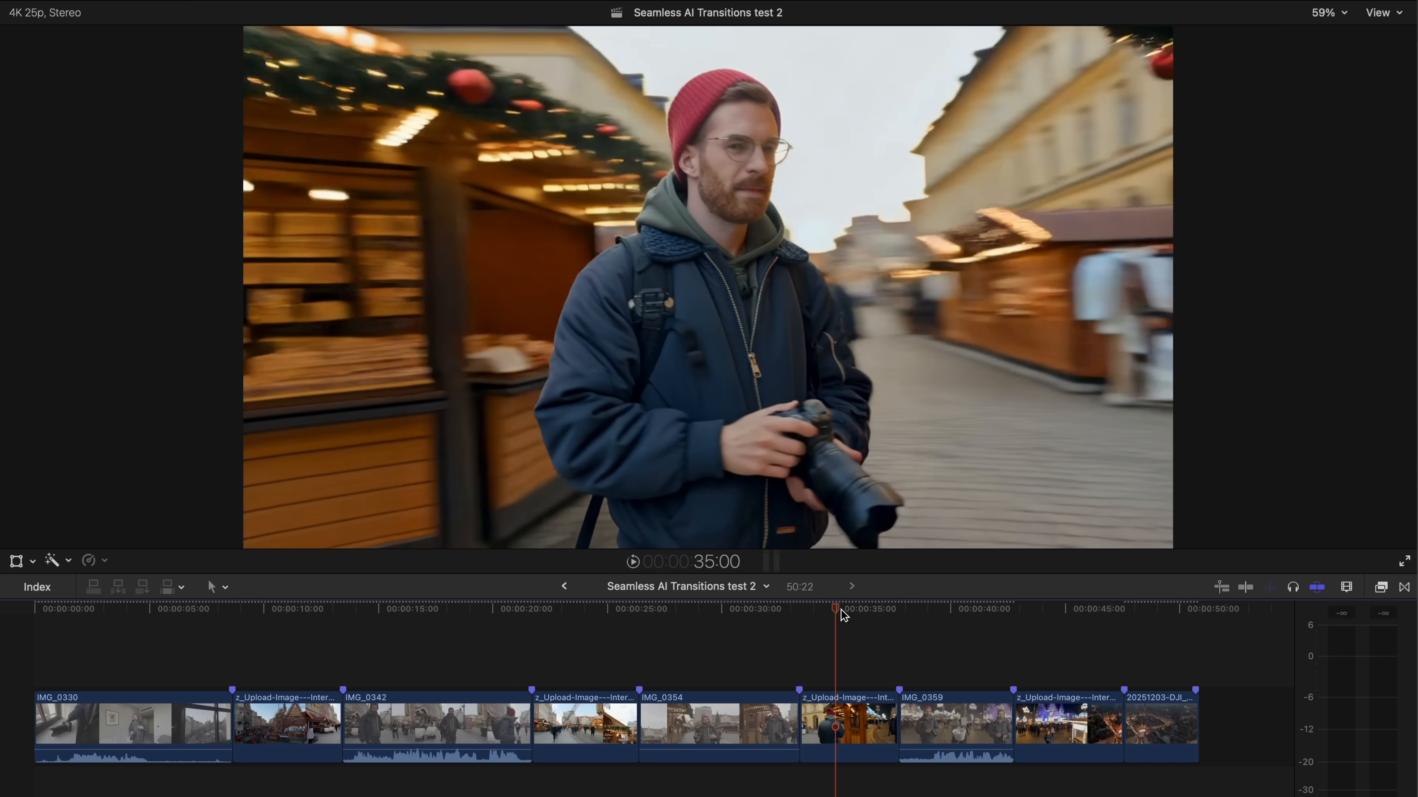
key("Left")
key("Left")
key("Left")
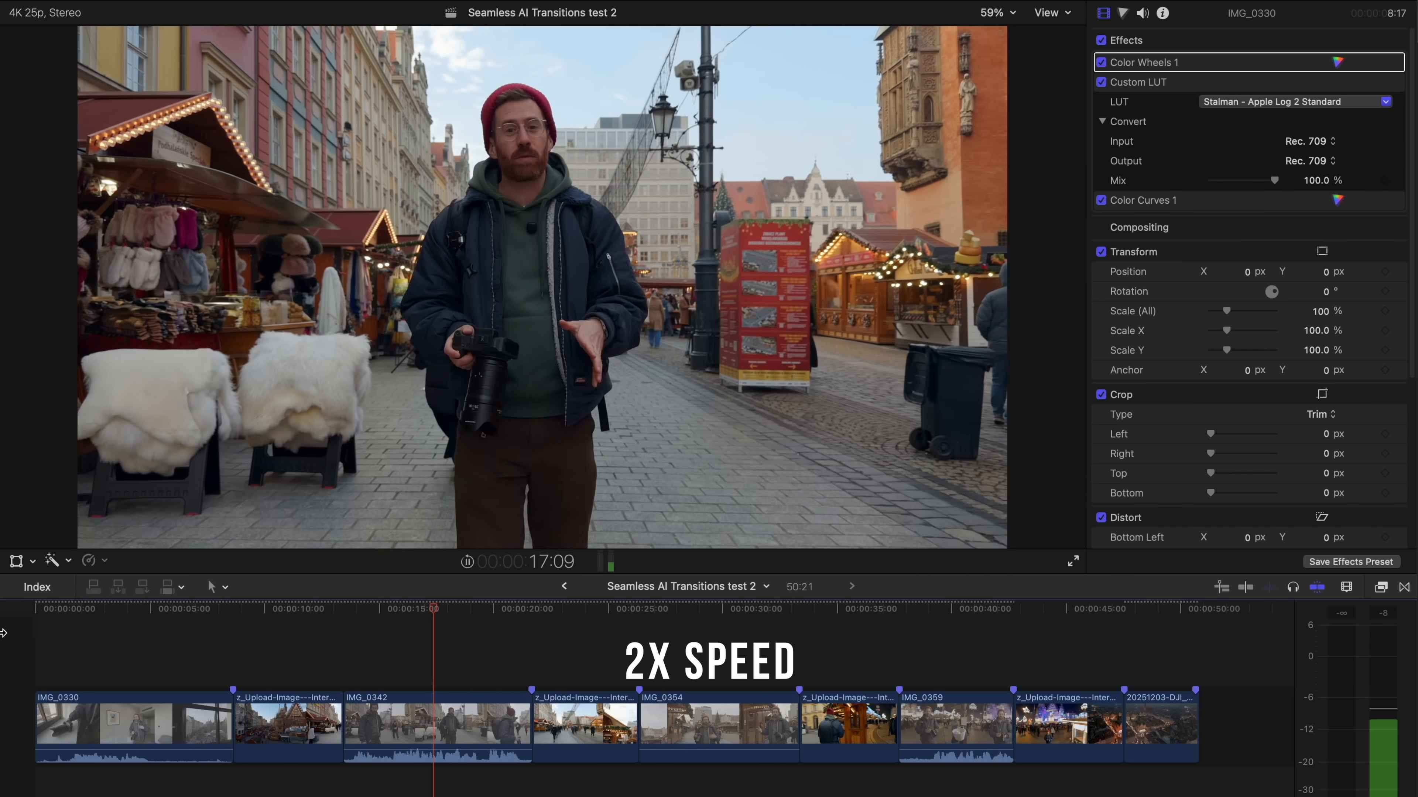
- Play the first AI transition from the end of IMG_0330 into IMG_0342
left_click(200, 615)
key("space")
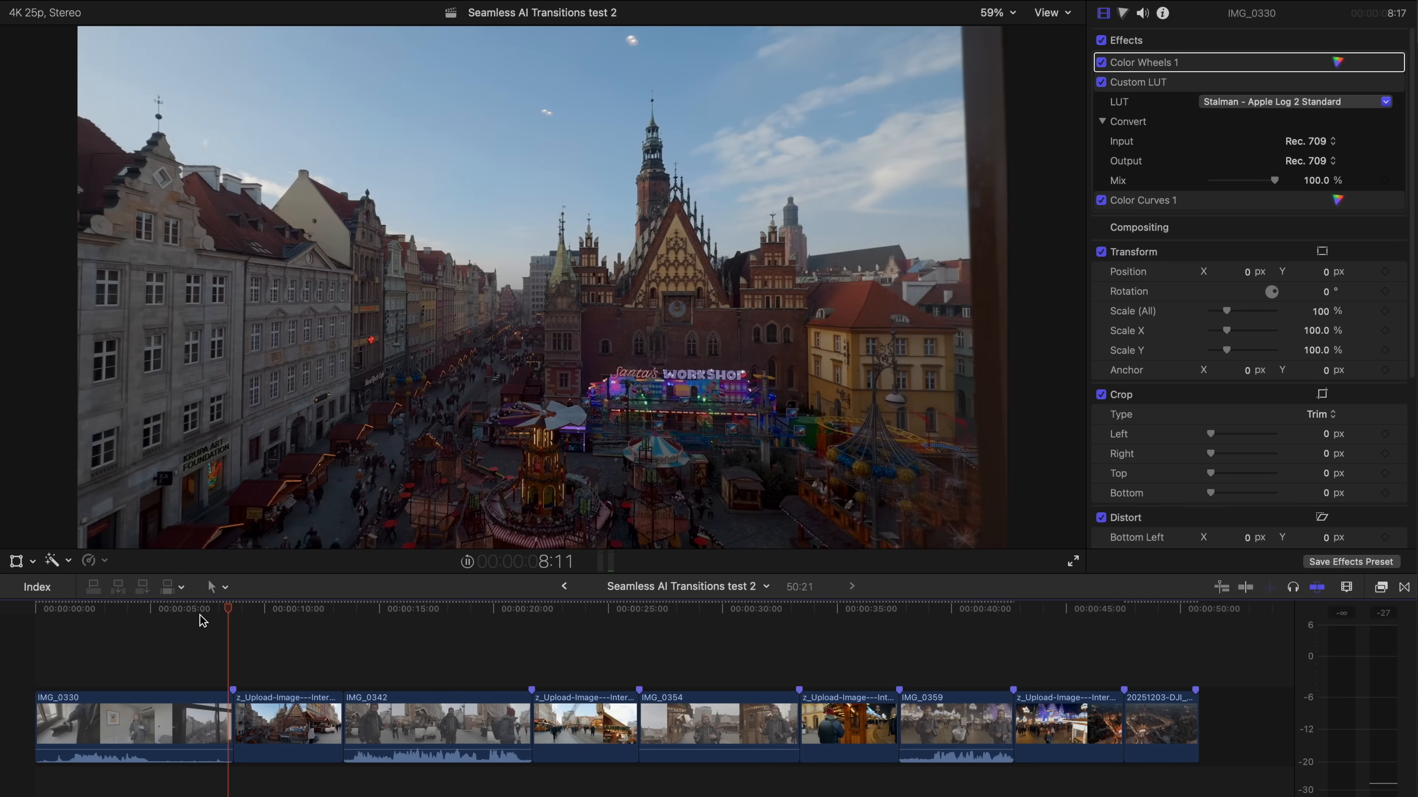
left_click(222, 630)
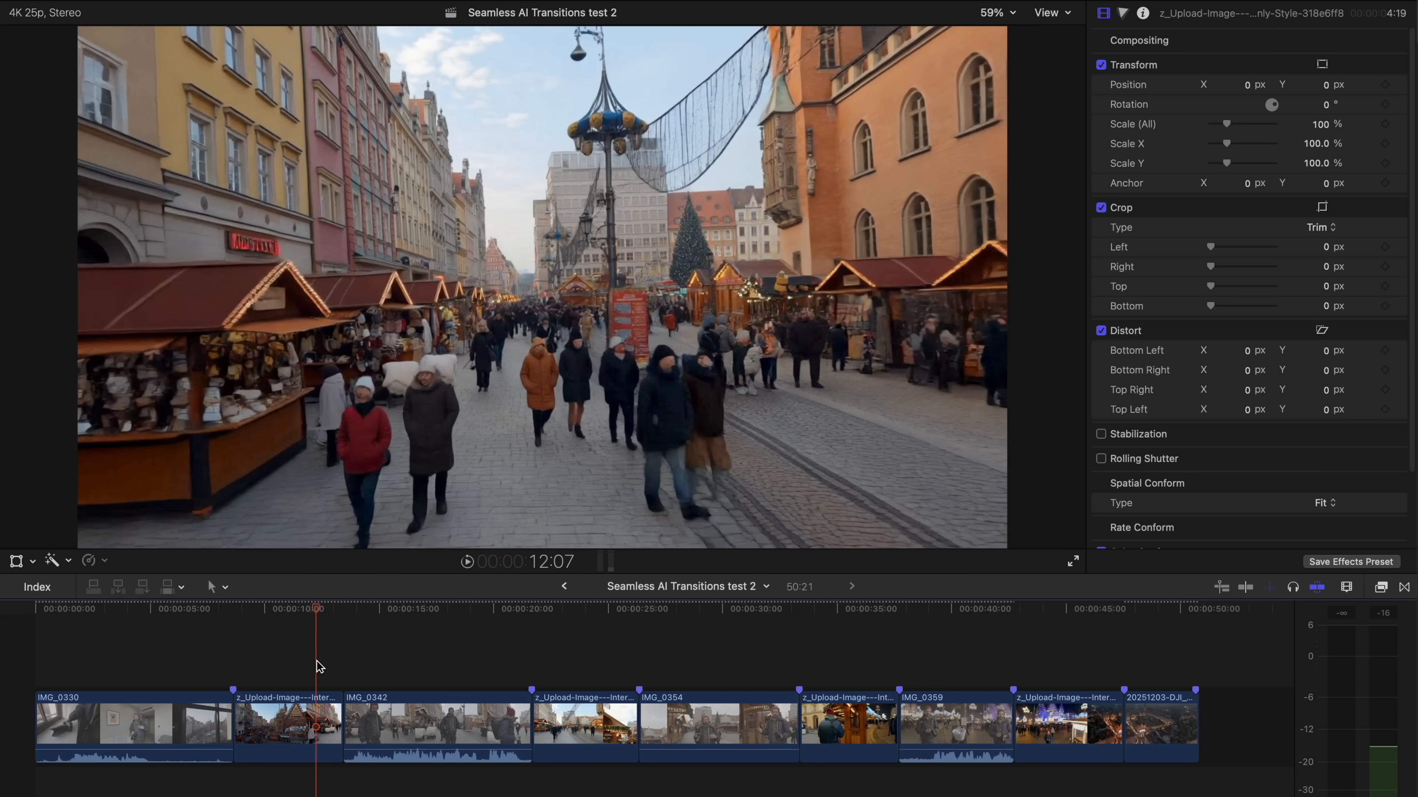
- Compare the frames on either side of the cut between the first AI clip and IMG_0342 for color differences
left_click(337, 666)
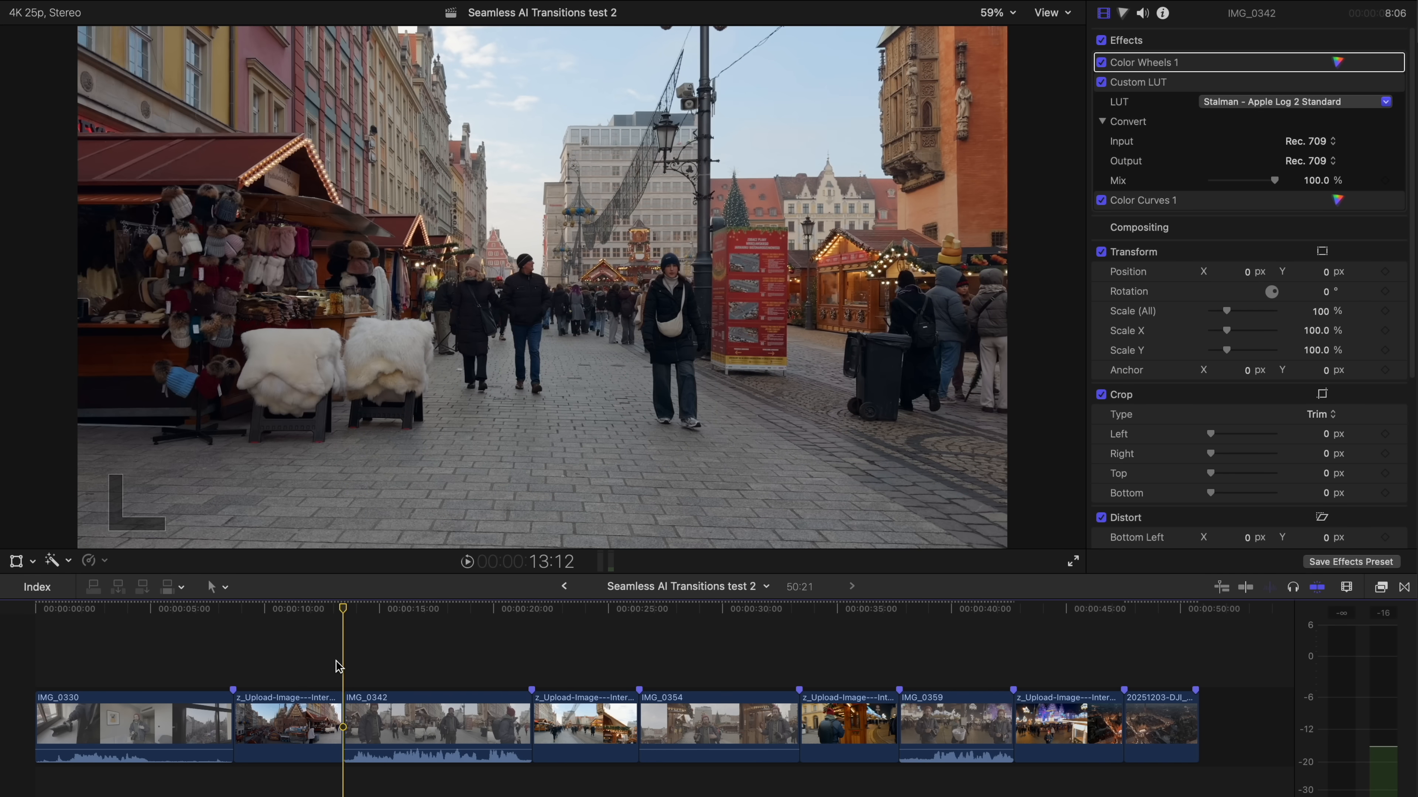
key("Left")
key("Right")
key("Right")
key("Left")
key("Left")
key("Right")
key("Left")
key("Right")
key("Left")
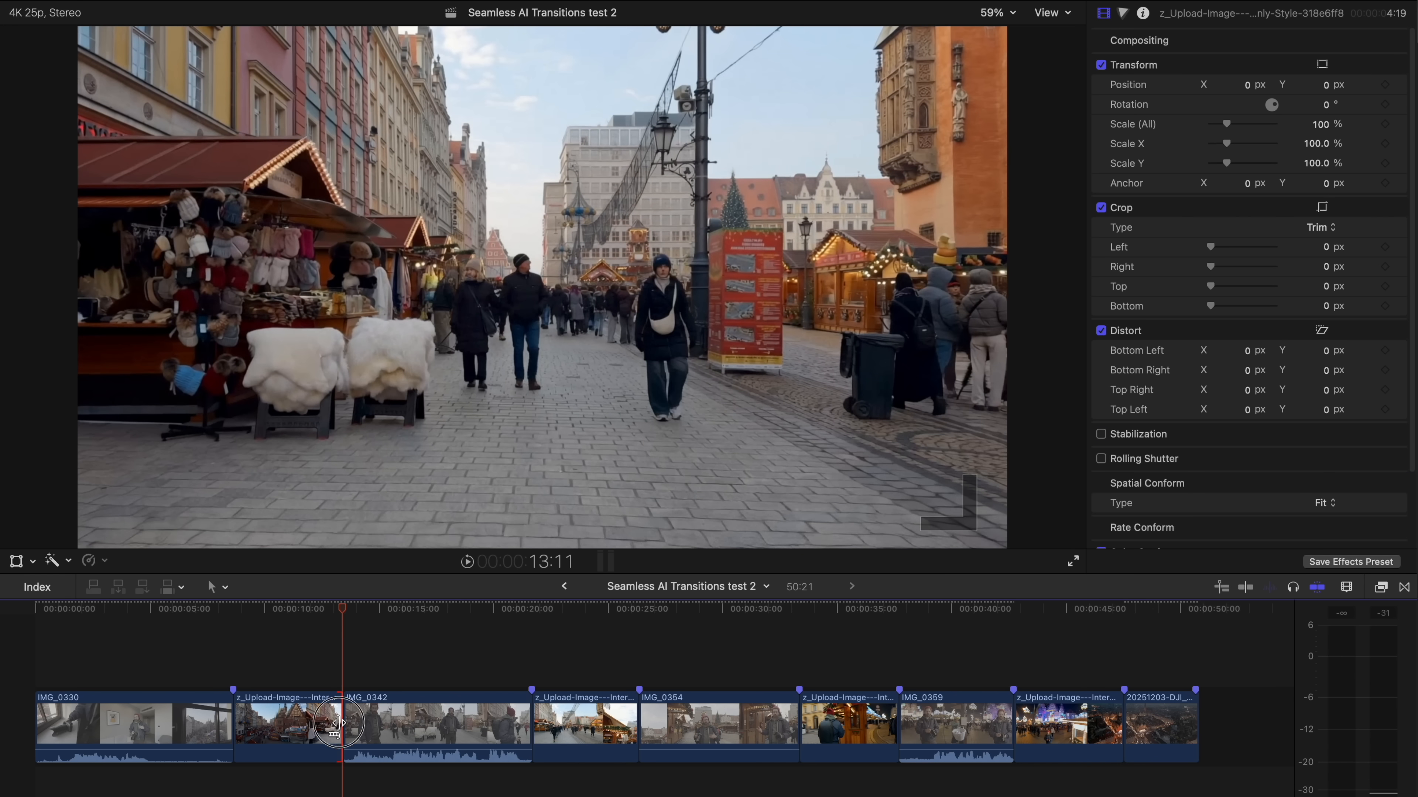
- Slightly darken the midtones of the first AI clip with Color Wheels, checking it against IMG_0342 across the cut
left_click(1122, 13)
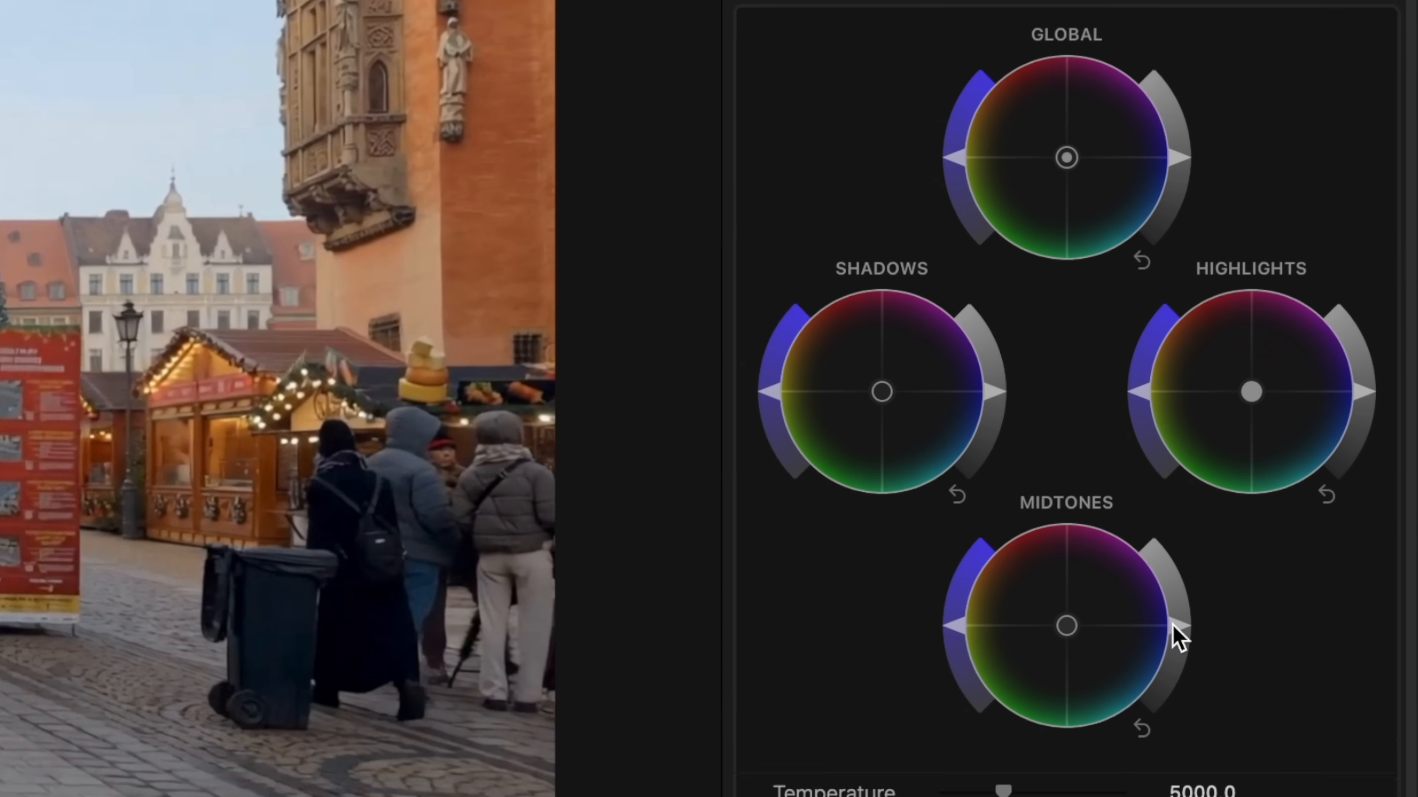
left_click_drag(1302, 374, 1304, 378)
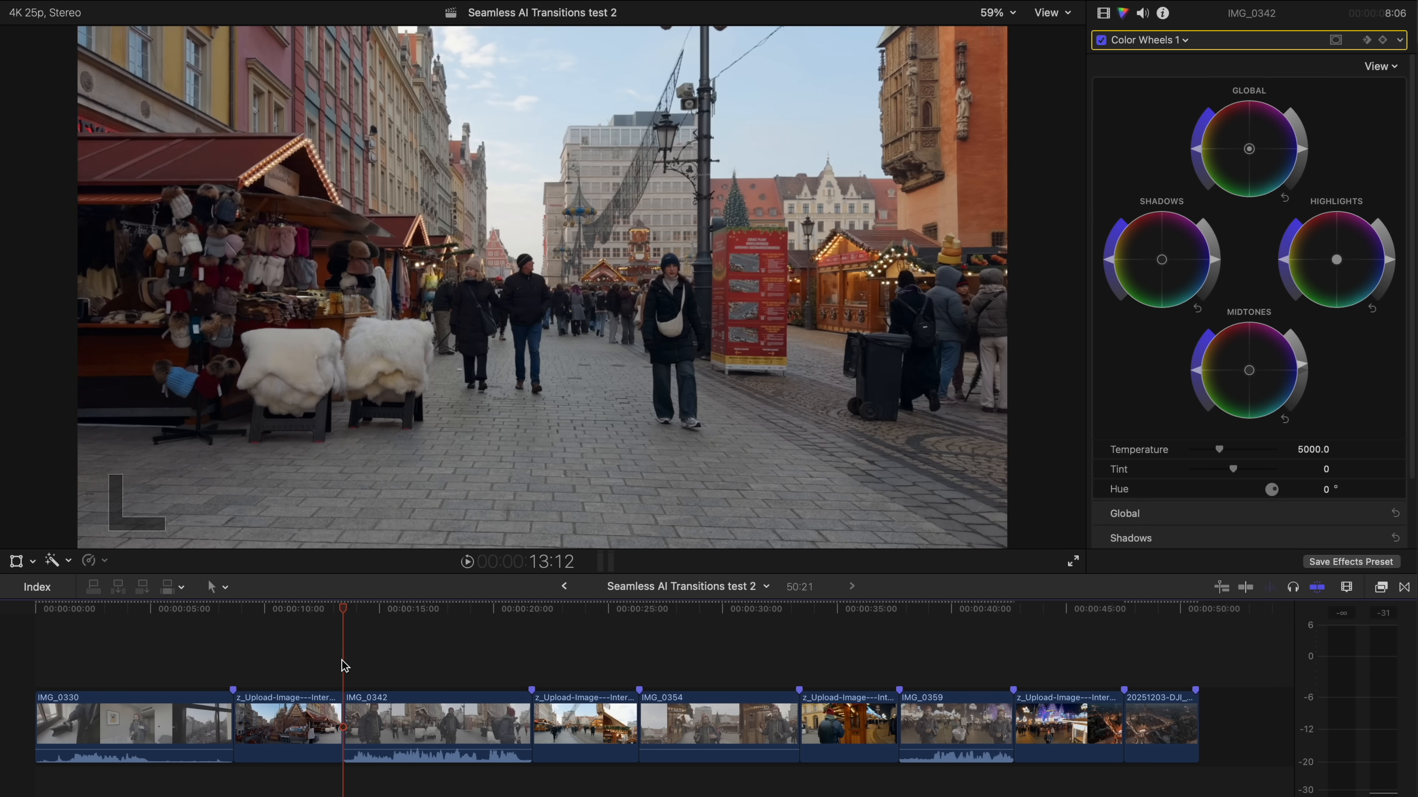
key("Left")
key("Right")
key("Left")
key("Right")
key("Left")
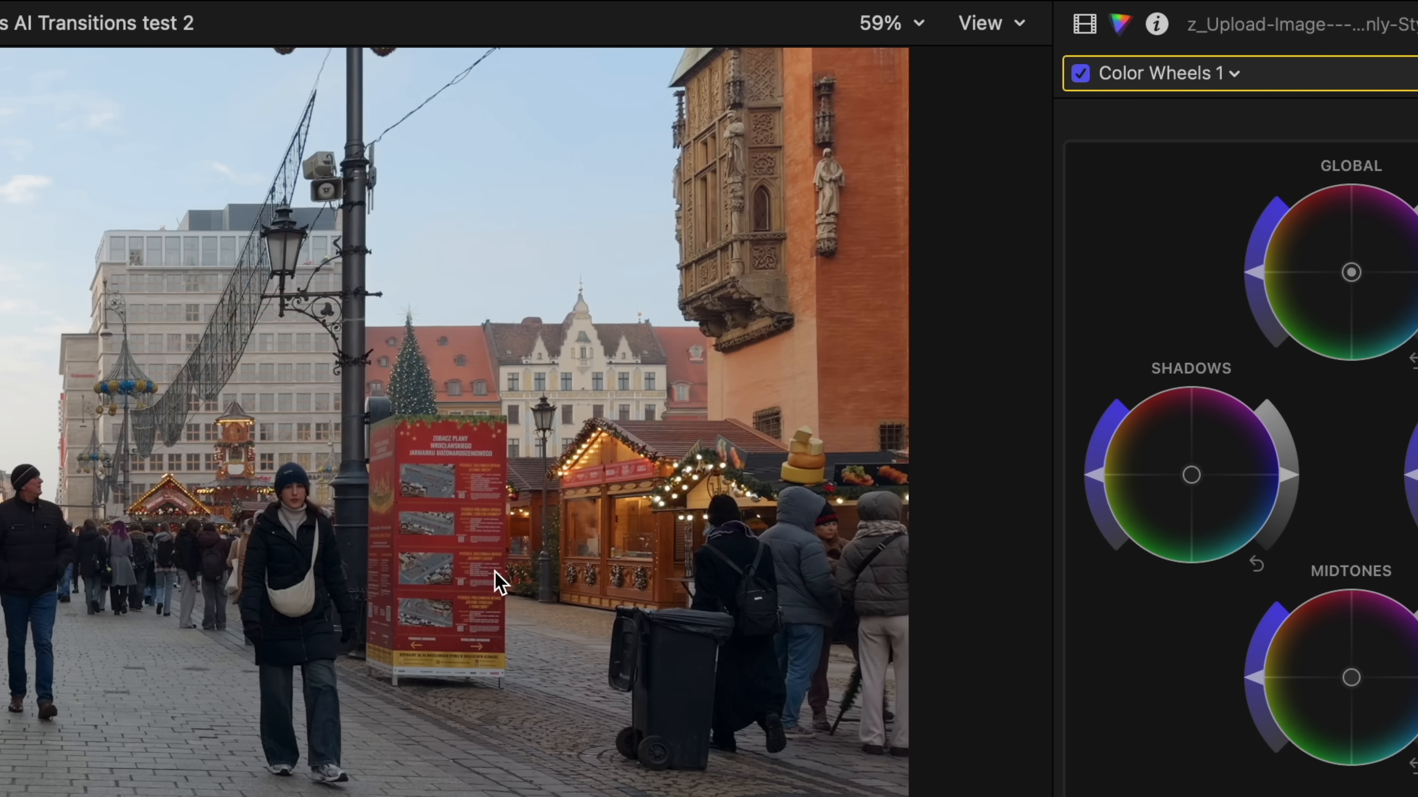
key("Right")
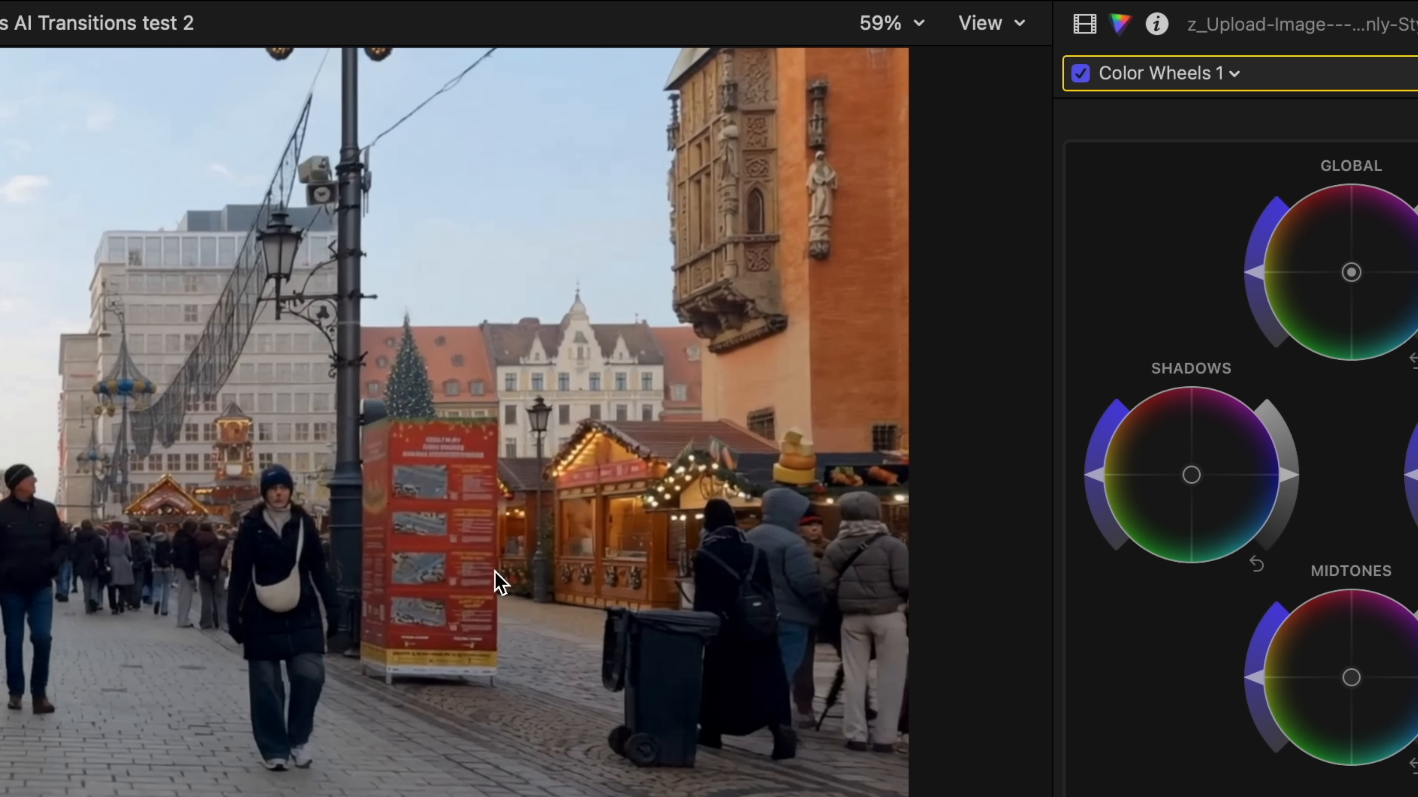
key("Right")
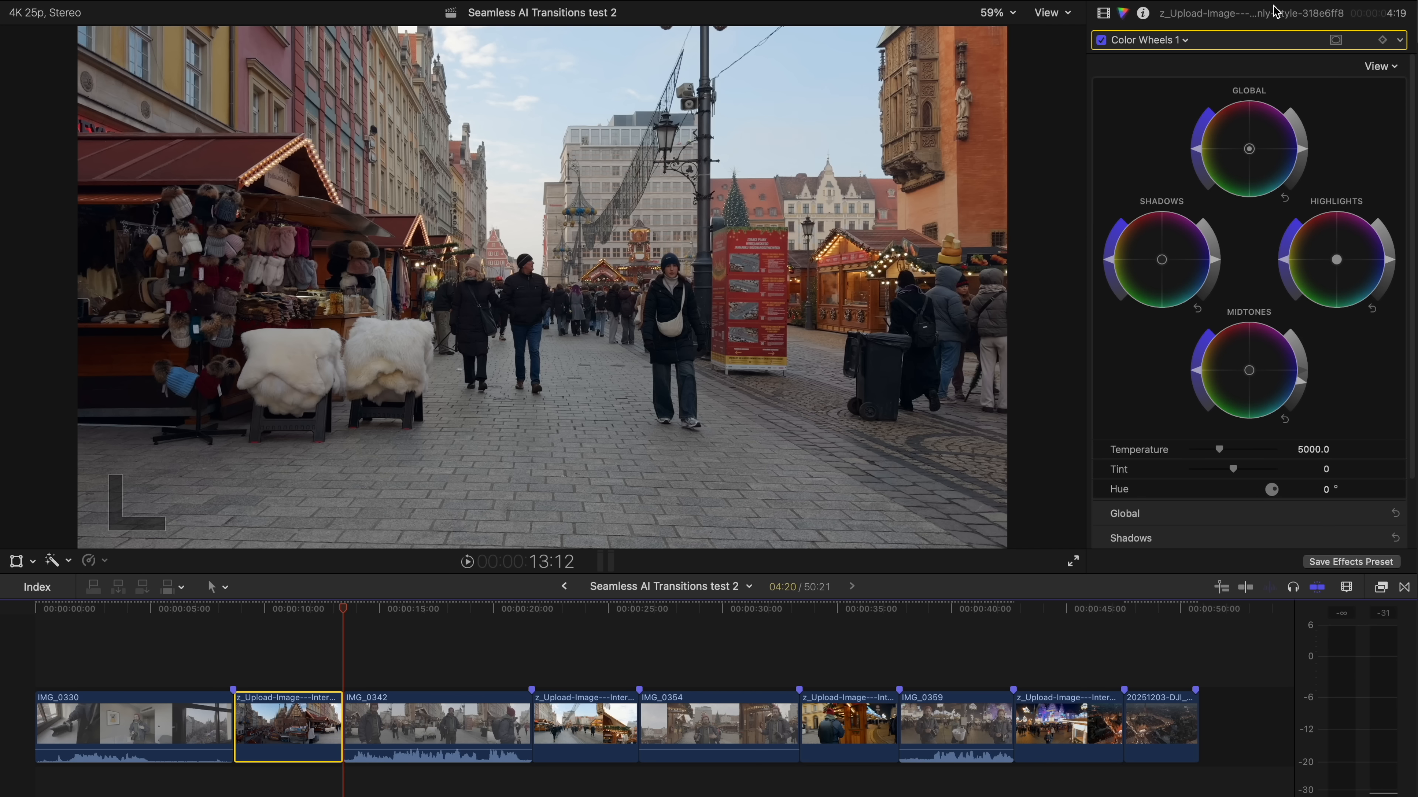
- Add Hue/Saturation Curves to the first AI clip and slightly lower its orange saturation and luma to match IMG_0342
left_click(1217, 73)
left_click(1189, 220)
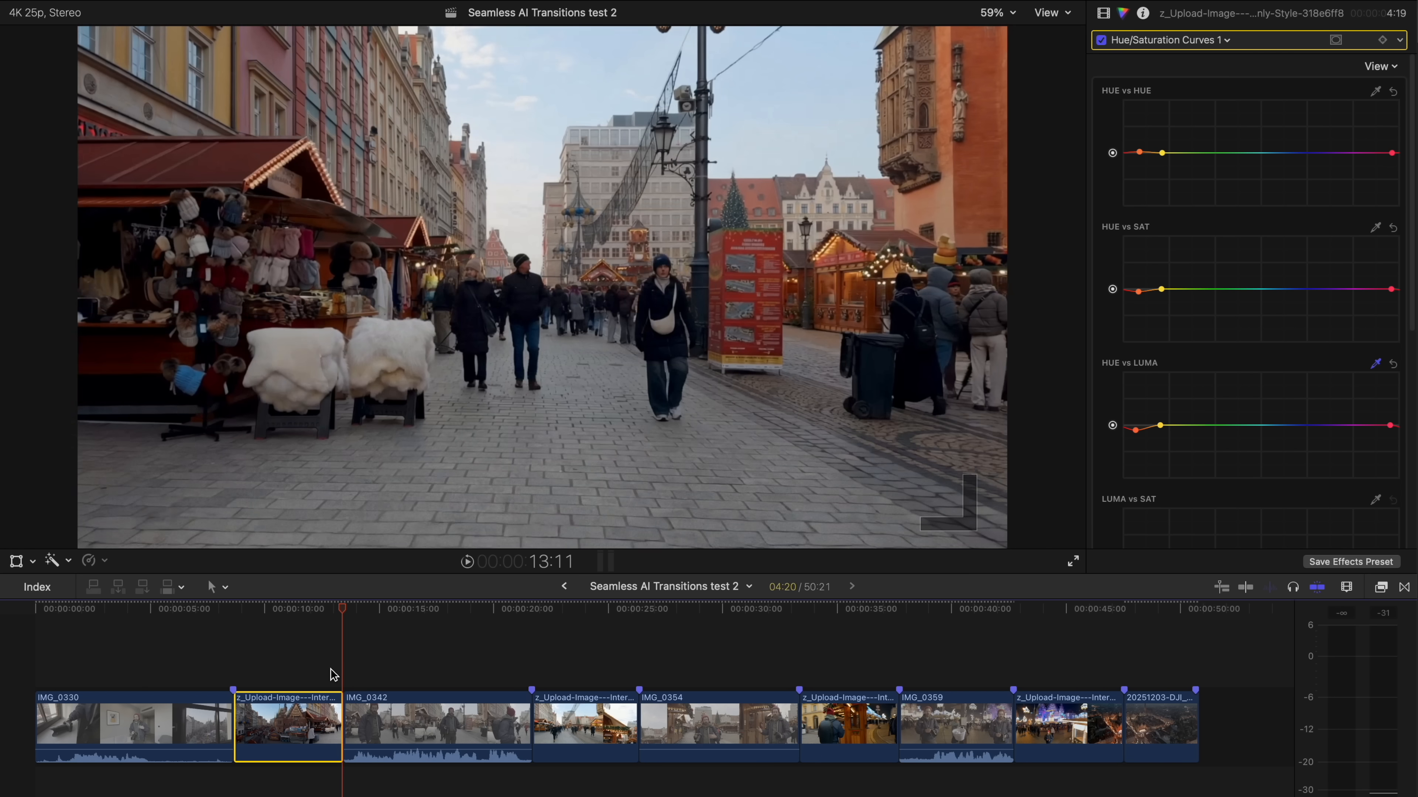
key("Right")
key("Left")
key("Right")
key("Left")
key("Right")
key("Left")
key("Right")
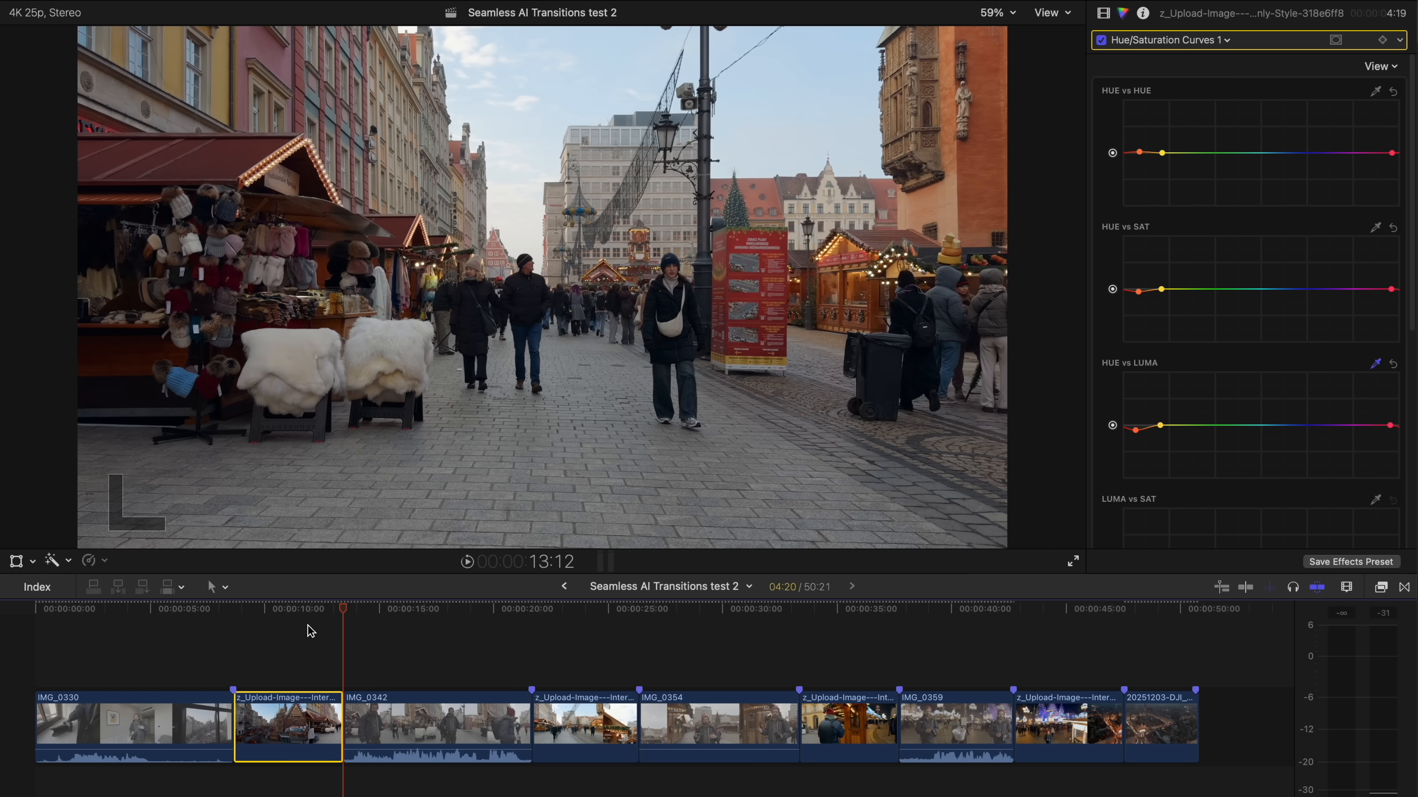
- Retime the first AI transition clip to 400% speed and play it back
left_click(301, 608)
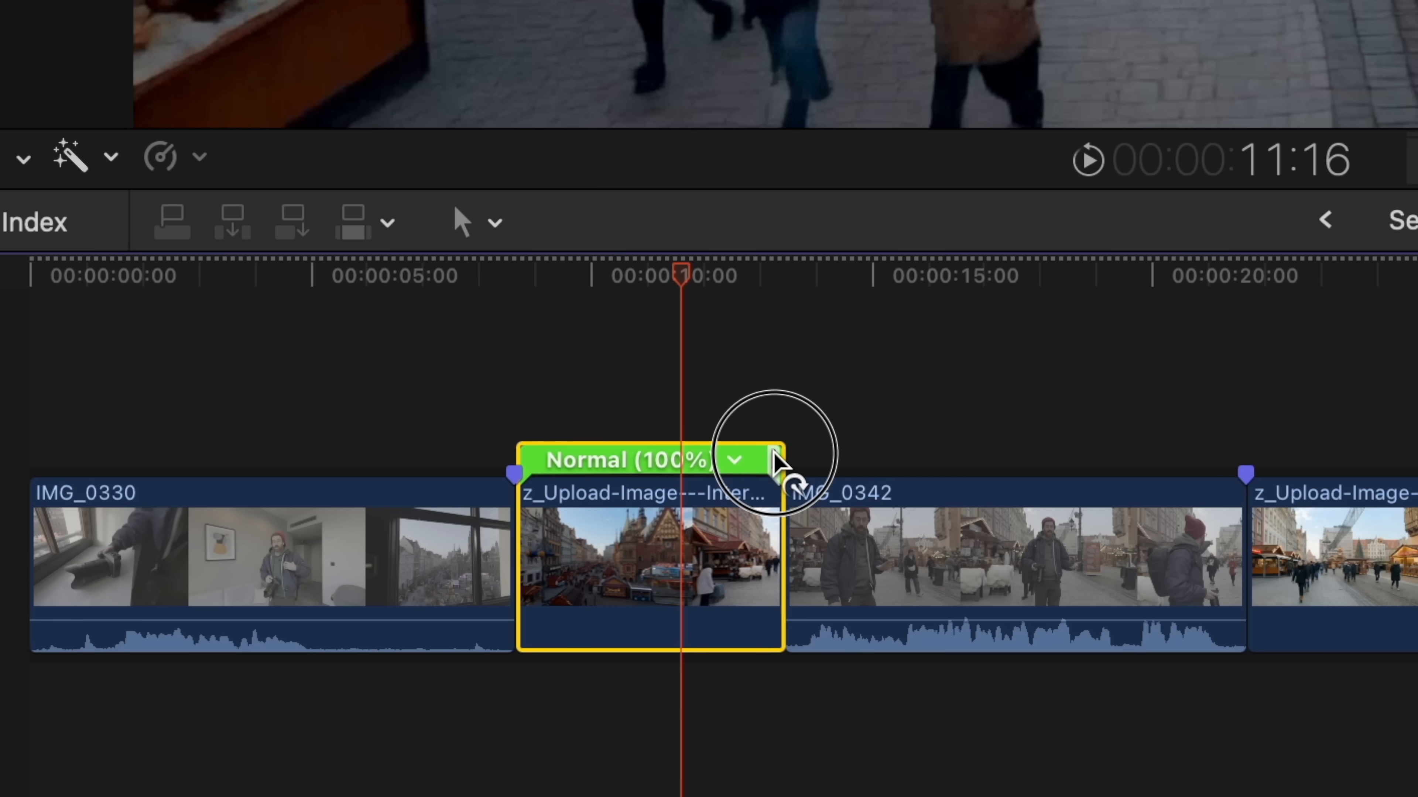
left_click_drag(774, 455, 600, 495)
left_click(494, 453)
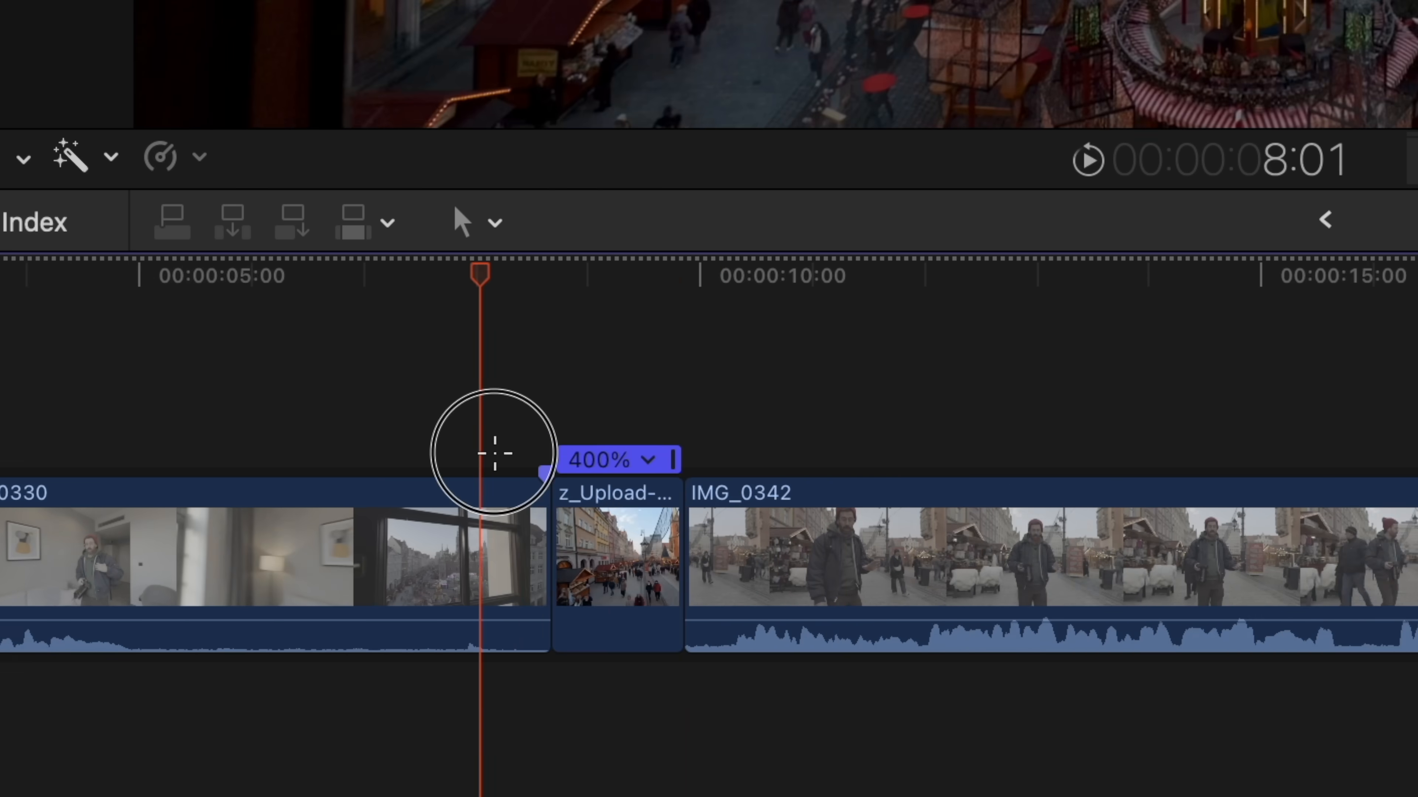
key("space")
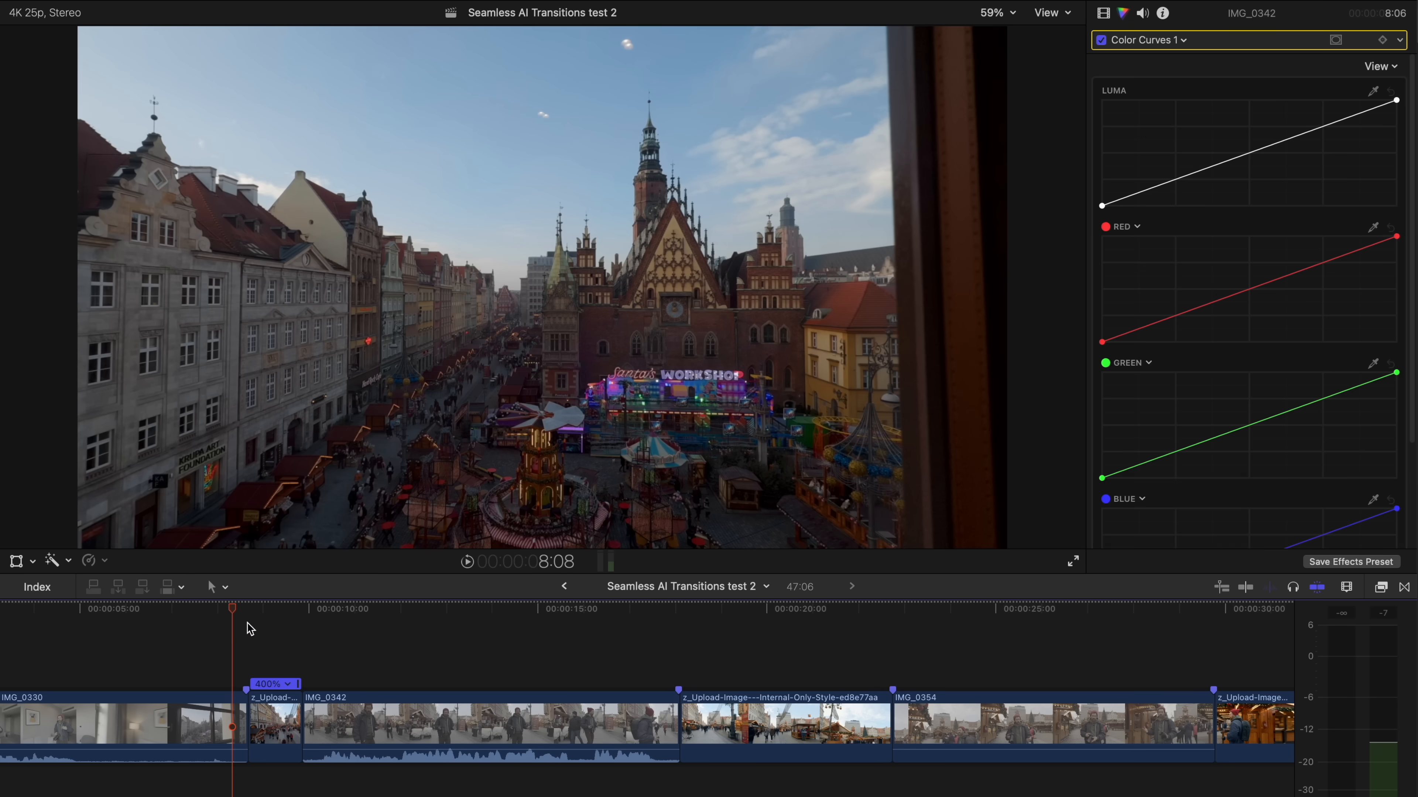
- Split the speed of IMG_0330 at 7:15 and speed up its final segment leading into the AI clip
left_click_drag(249, 629, 204, 631)
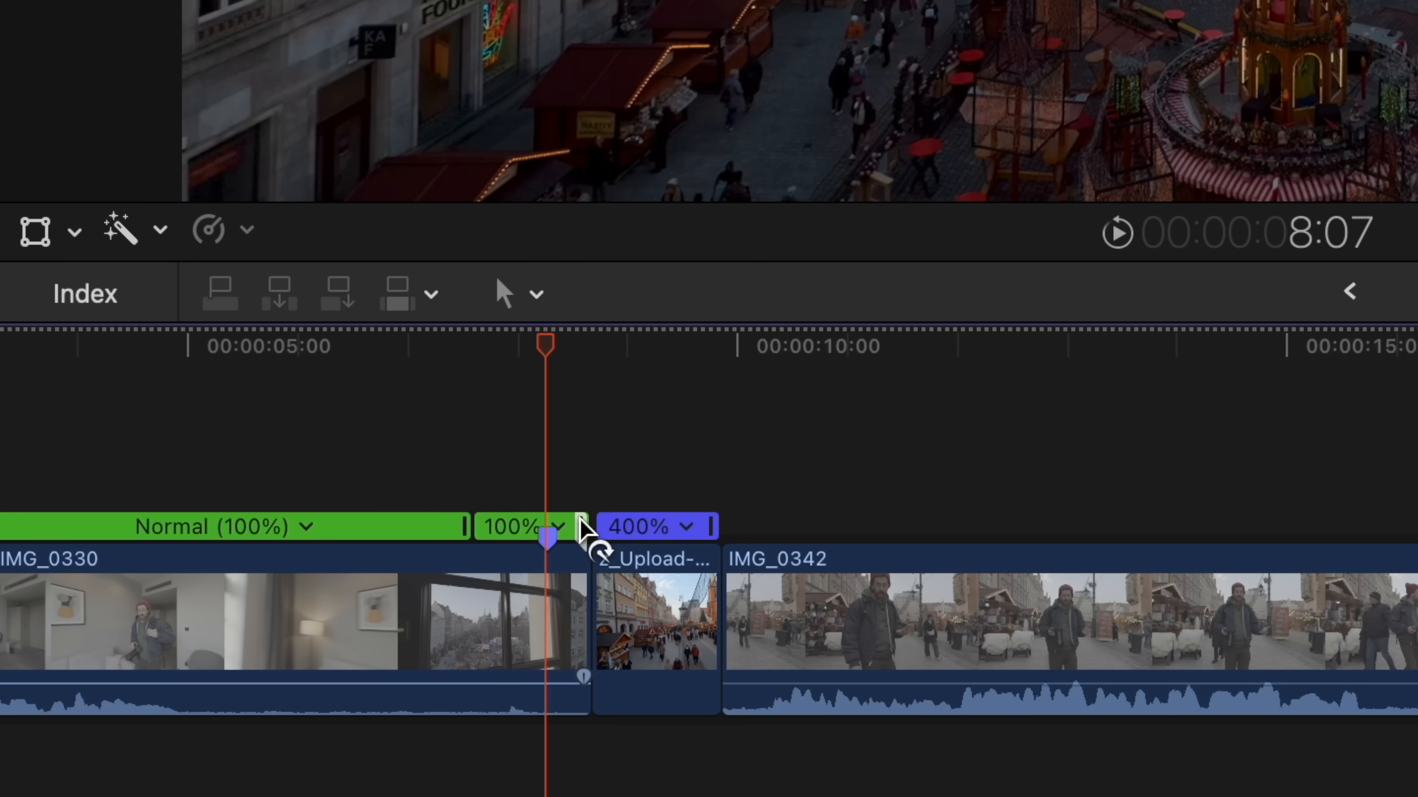
left_click_drag(246, 685, 221, 685)
left_click_drag(526, 534, 522, 535)
- Split the speed of IMG_0342 at 9:18 and set its opening segment to 2x fast
left_click(704, 617)
key("super+r")
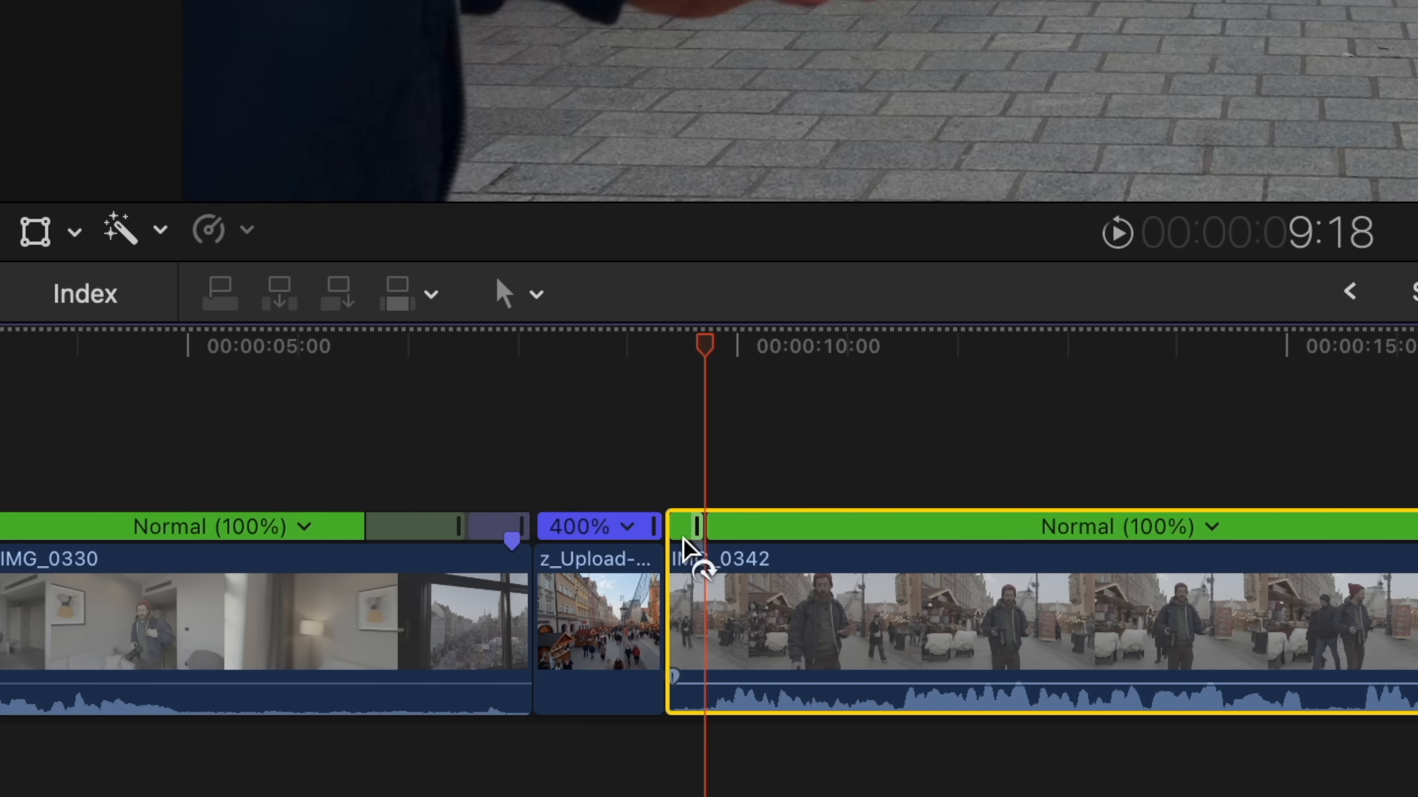
key("super+equal")
key("super+equal")
key("super+equal")
left_click(850, 528)
mouse_move(934, 642)
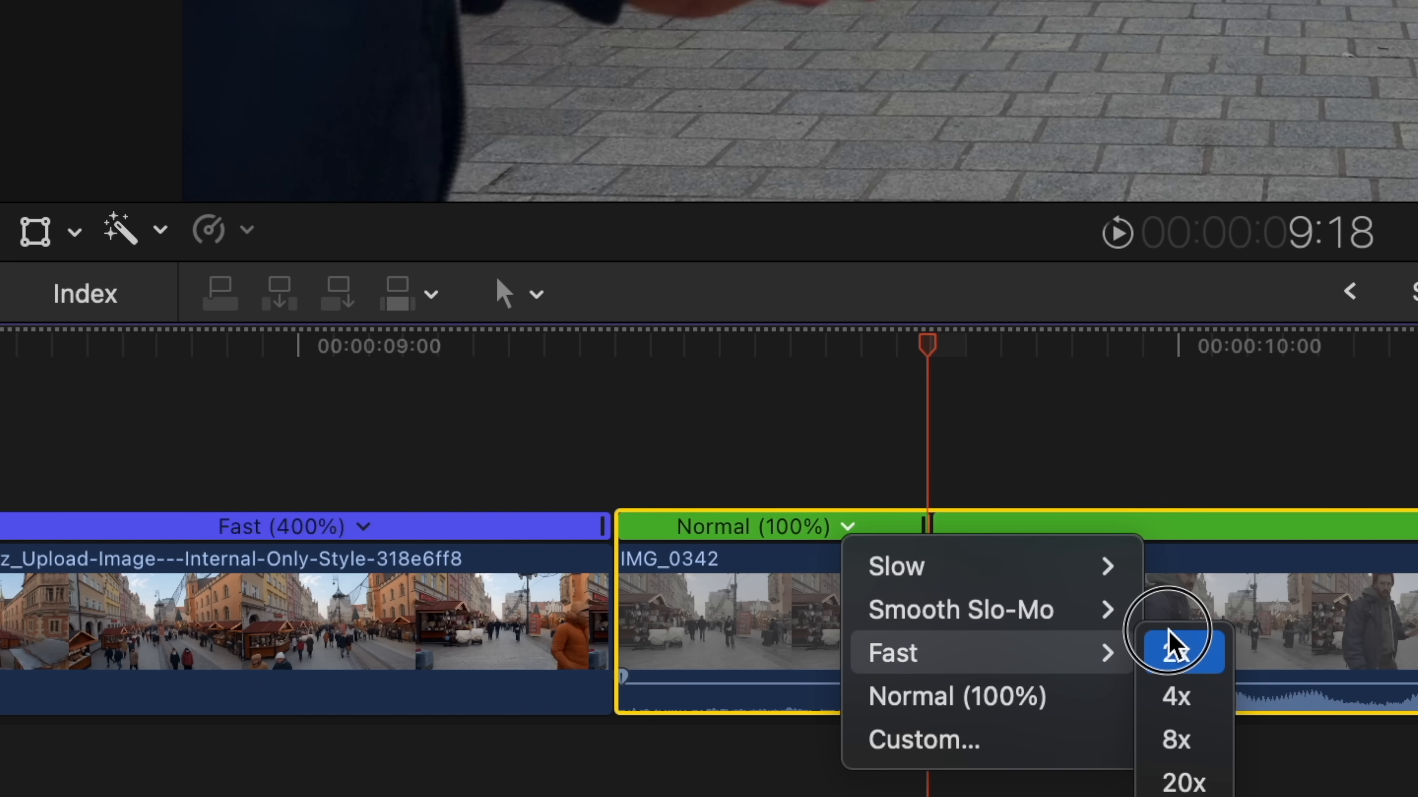
left_click(1168, 648)
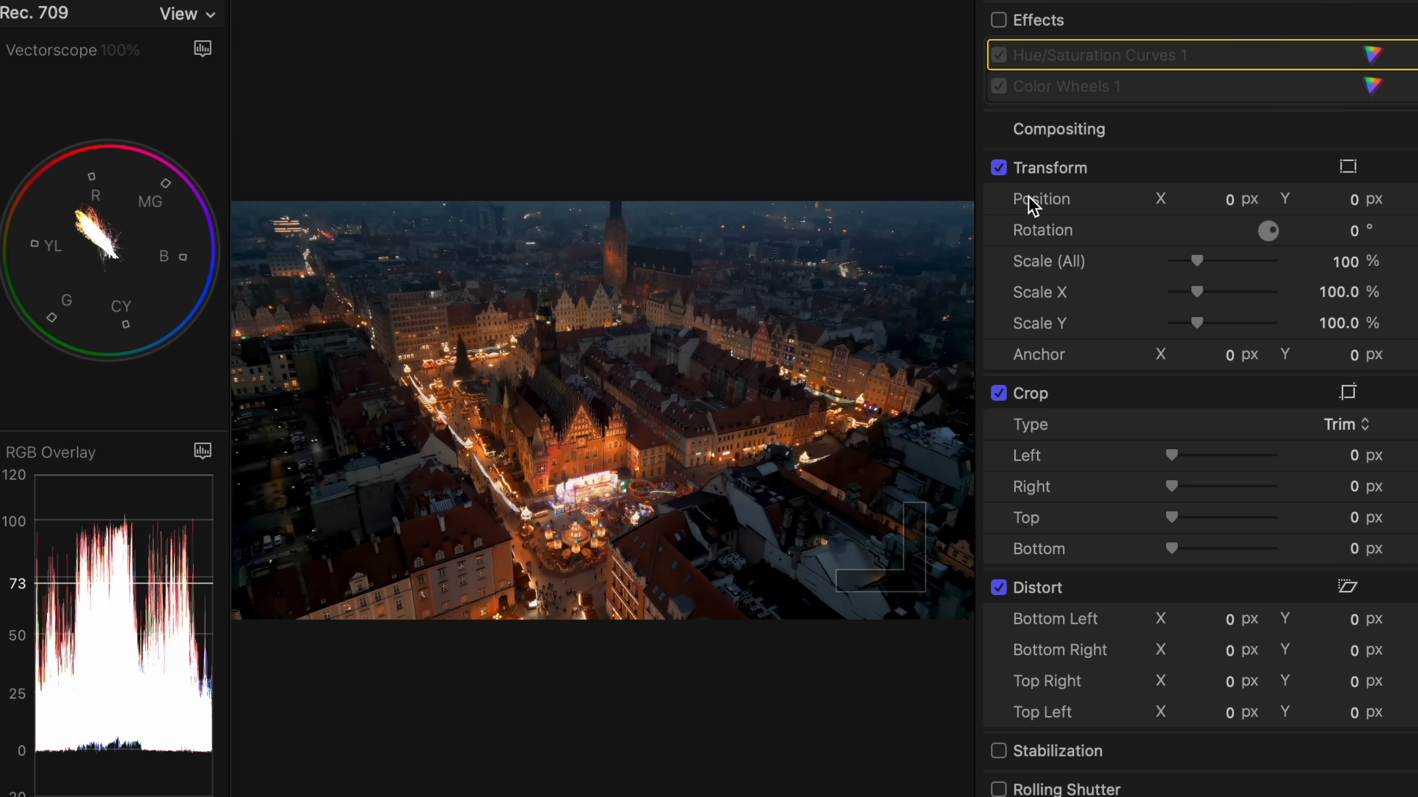
- Enable the Color Wheels and Hue/Saturation Curves corrections on the night aerial clip
left_click(999, 21)
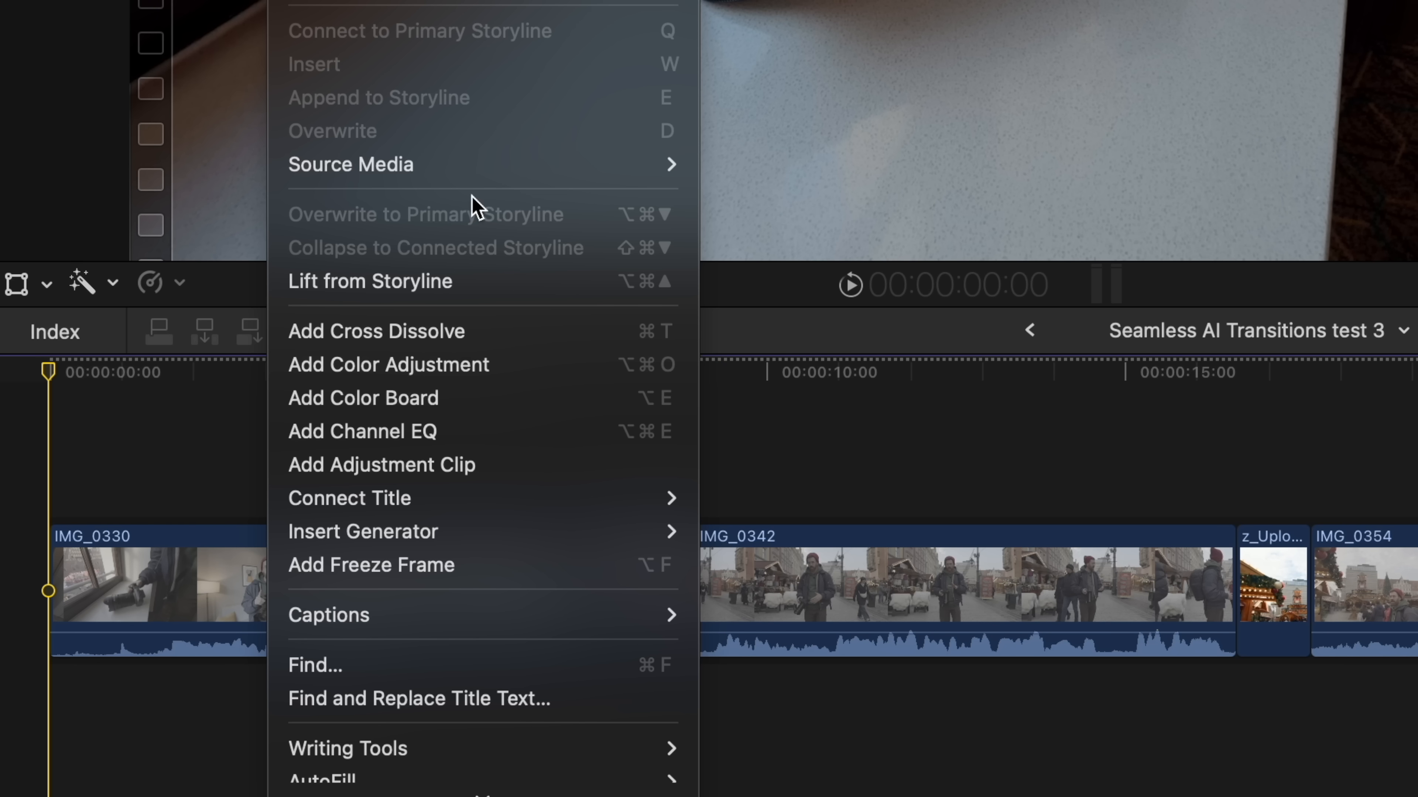
- Add an adjustment clip spanning the whole timeline and apply the REVisionEffects RSMB motion blur effect to it
left_click(422, 475)
left_click_drag(391, 676, 1193, 713)
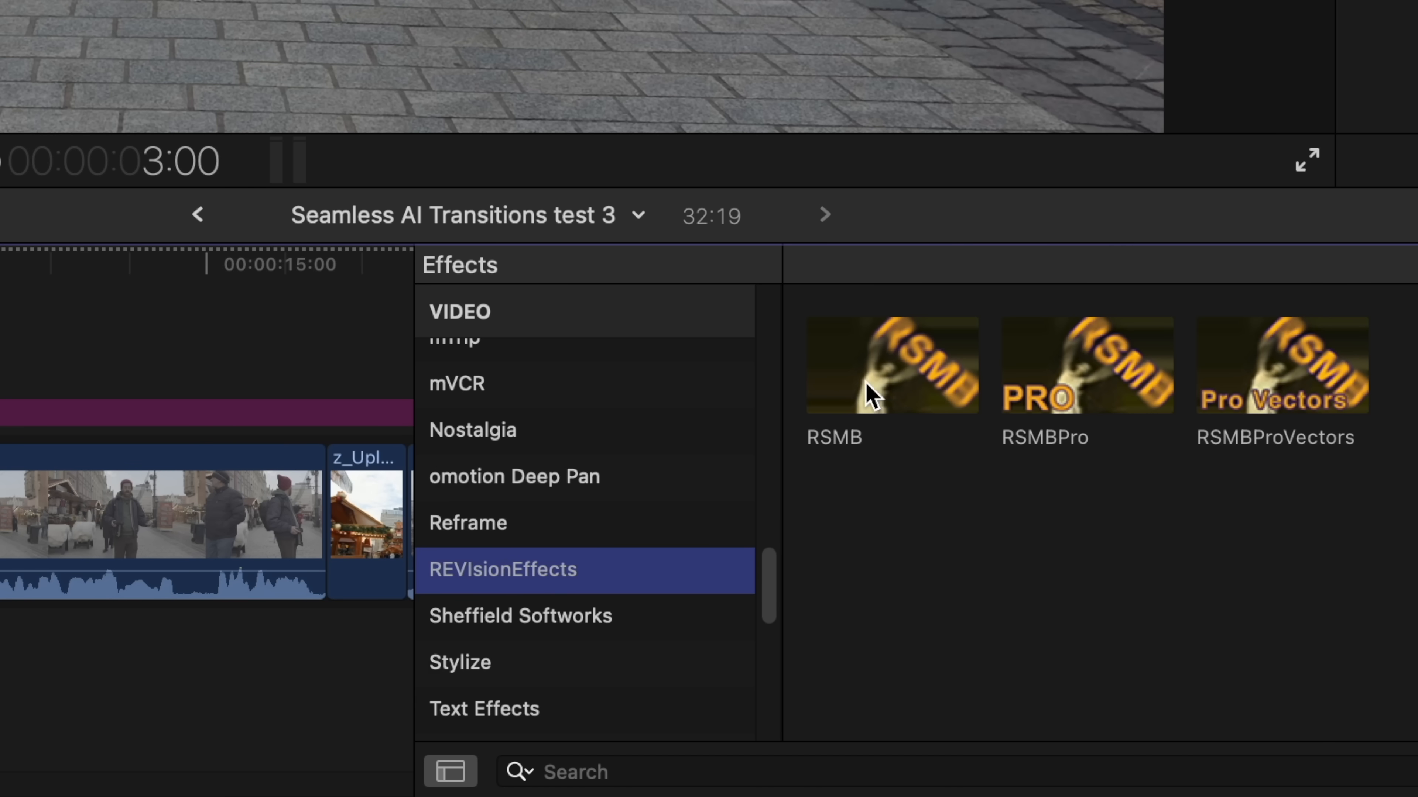
left_click_drag(868, 384, 119, 419)
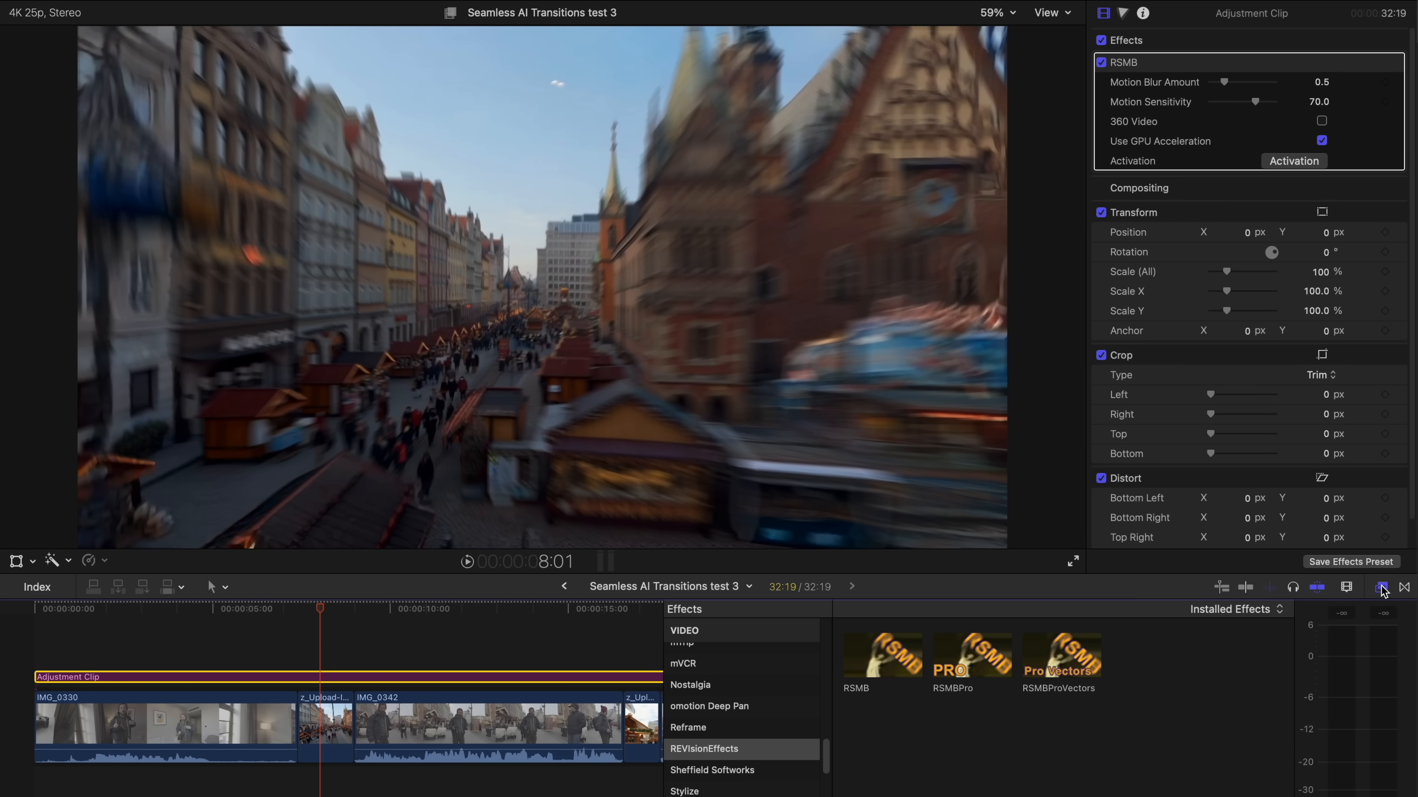
left_click(1382, 588)
- Play the first transition from IMG_0330 into IMG_0342 to check the added motion blur
left_click(182, 624)
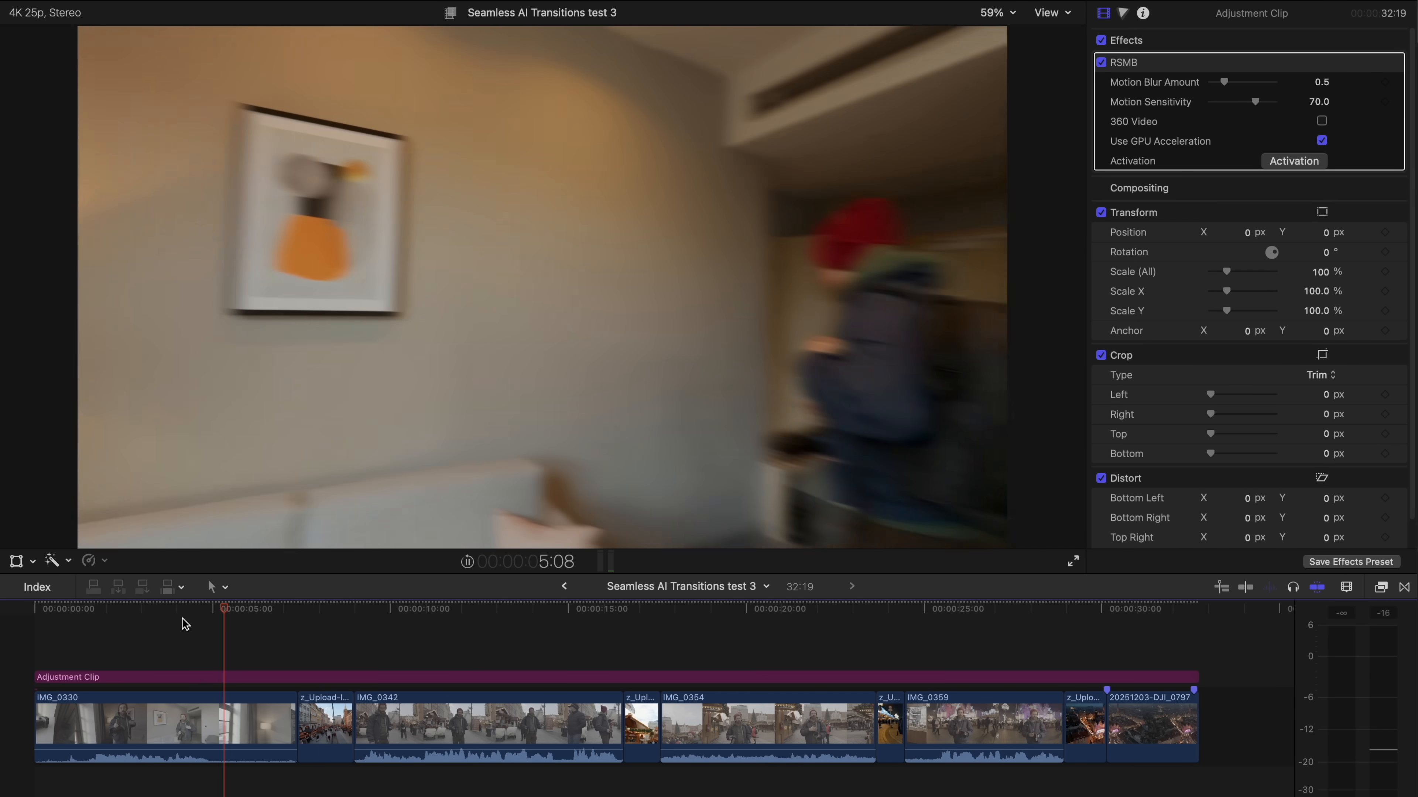
key("space")
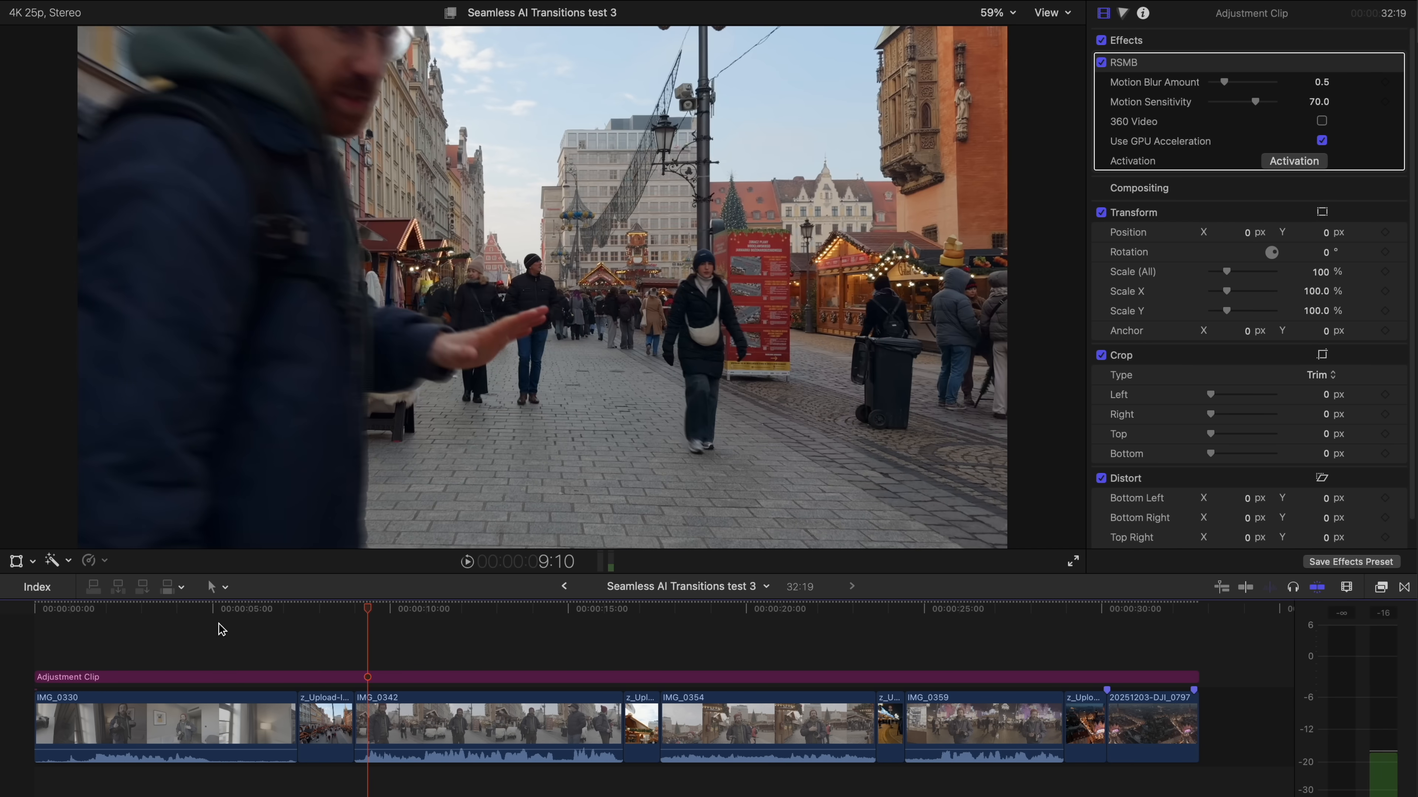
left_click(303, 666)
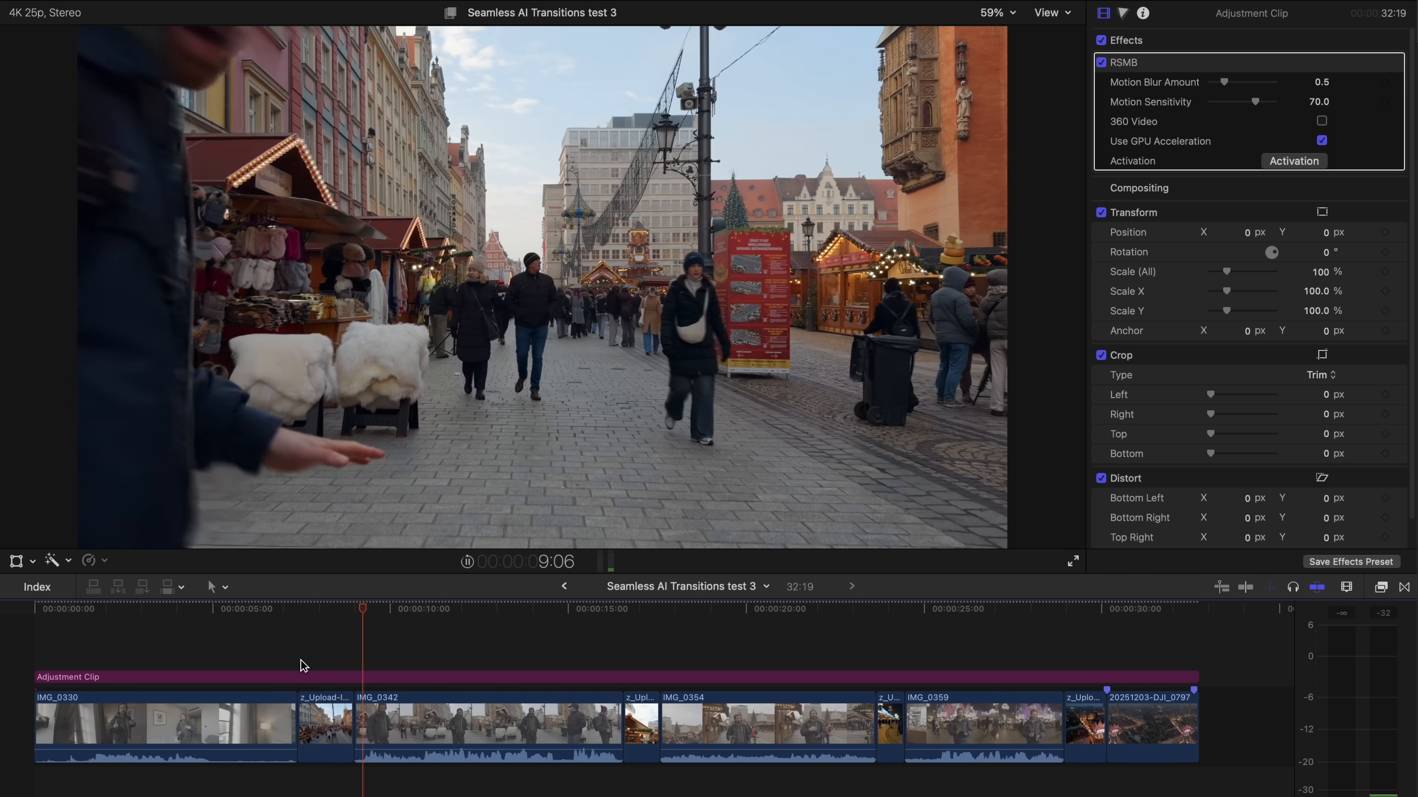
- Replay the transition between IMG_0354 and IMG_0359 to check its motion blur
left_click(866, 655)
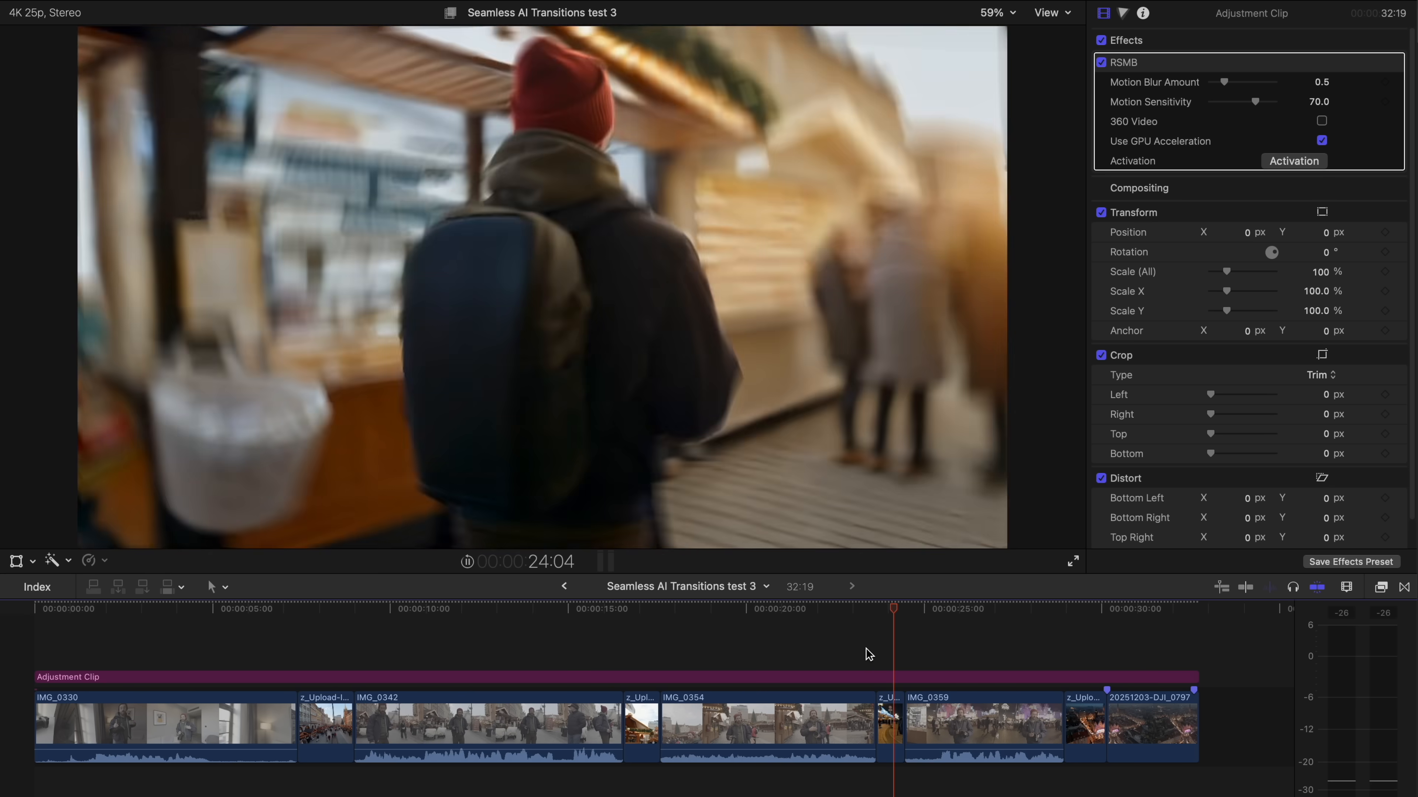
left_click(867, 655)
left_click(880, 678)
key("space")
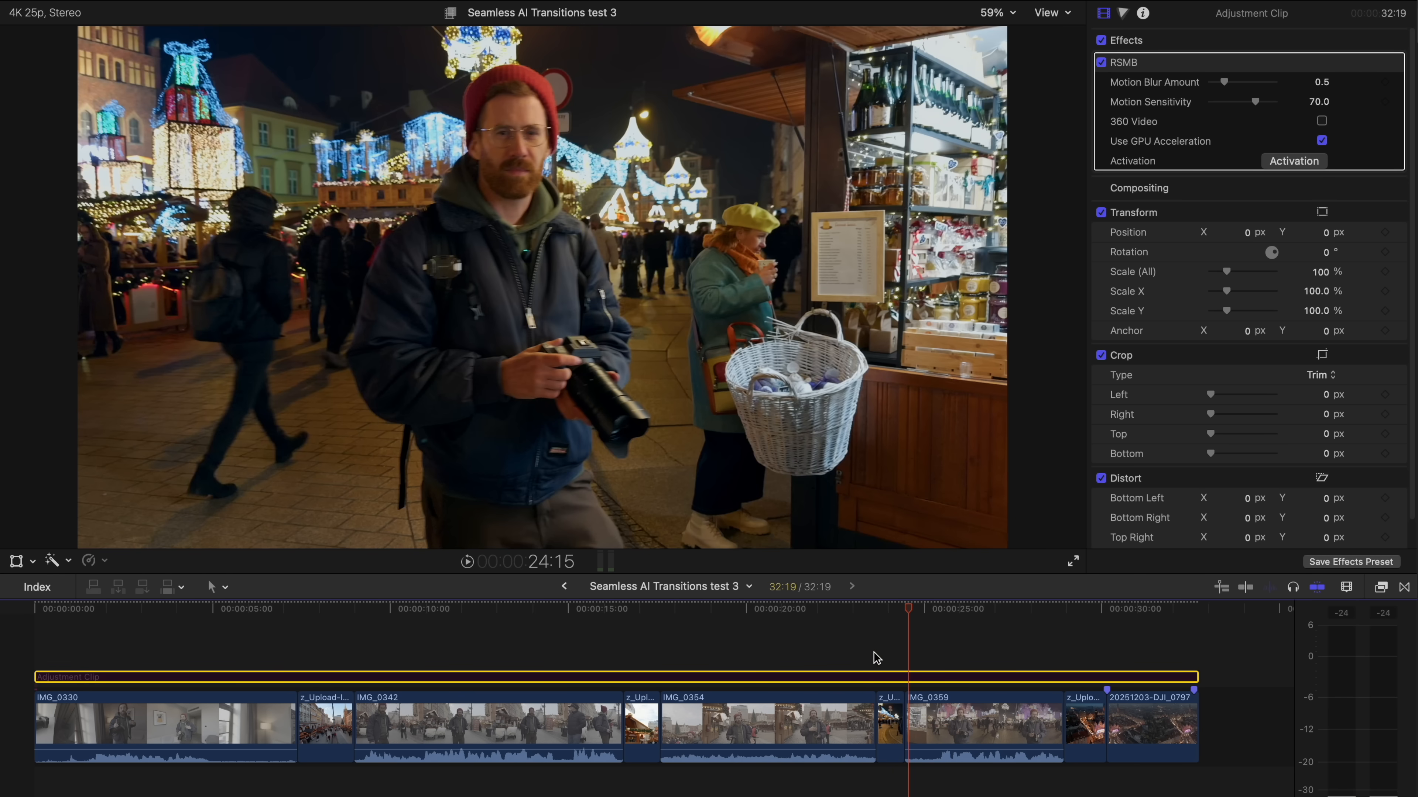
left_click(868, 653)
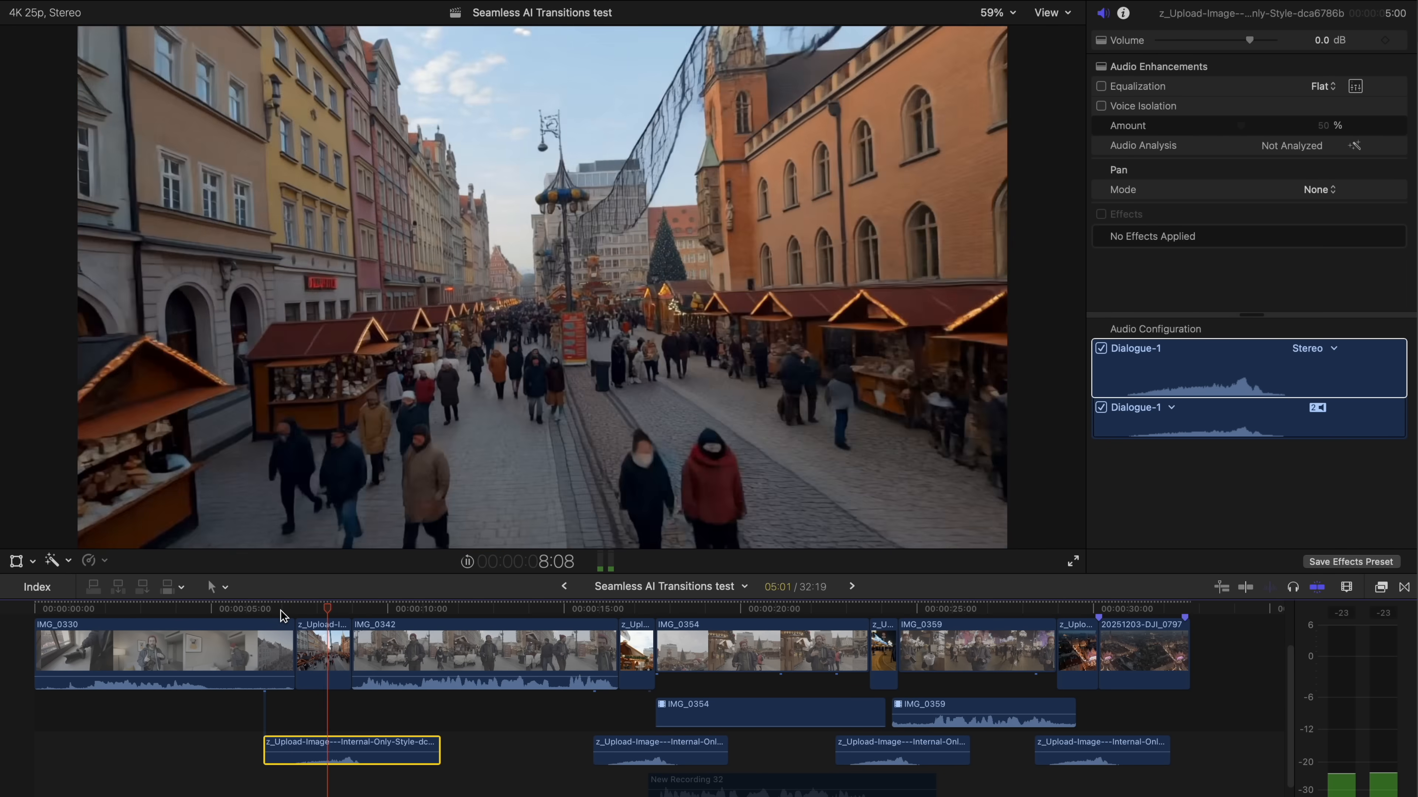
- Play the first transition in the Seamless AI Transitions test timeline with its sound effect
left_click(279, 609)
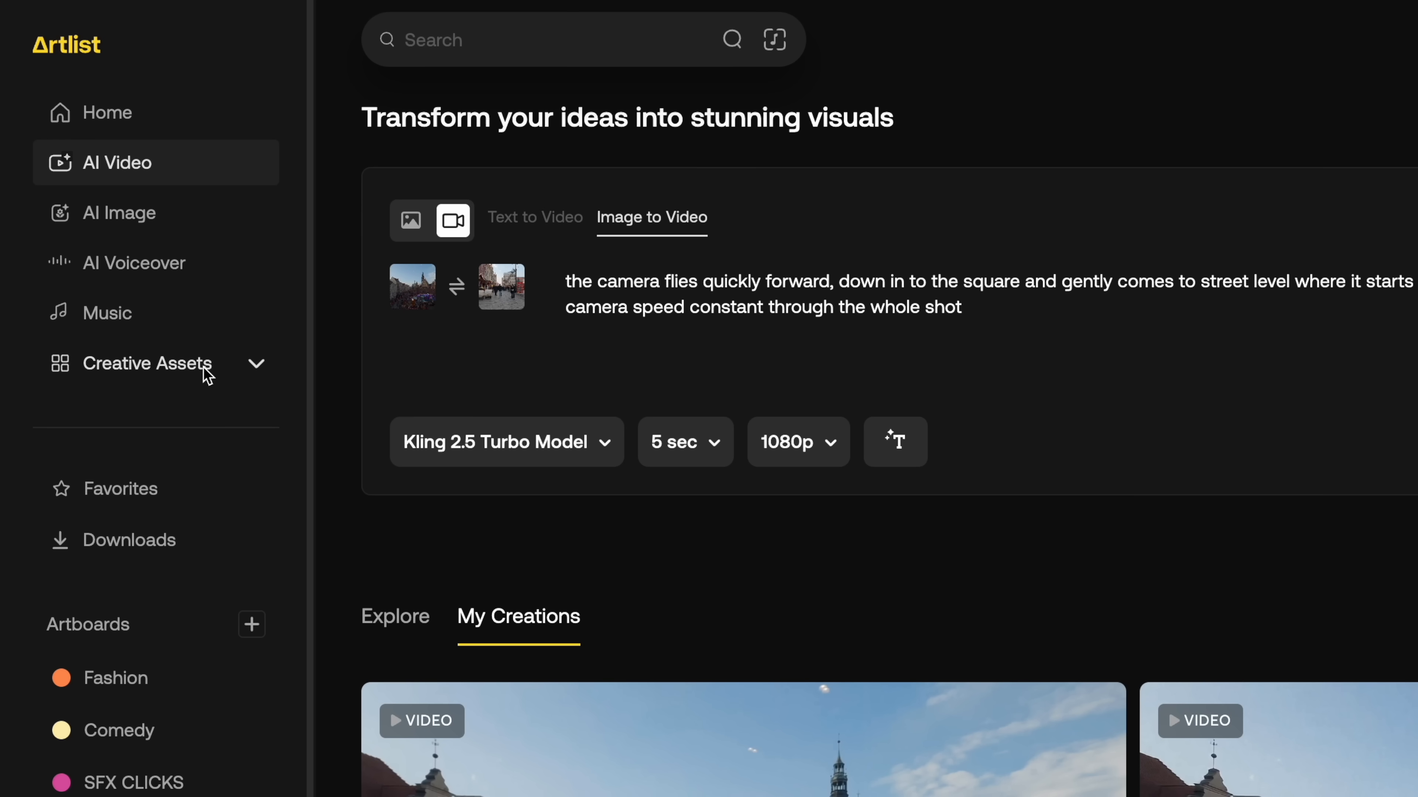
- In Artlist, search the Sound Effects library for "whoosh" and browse the matching sounds
left_click(210, 373)
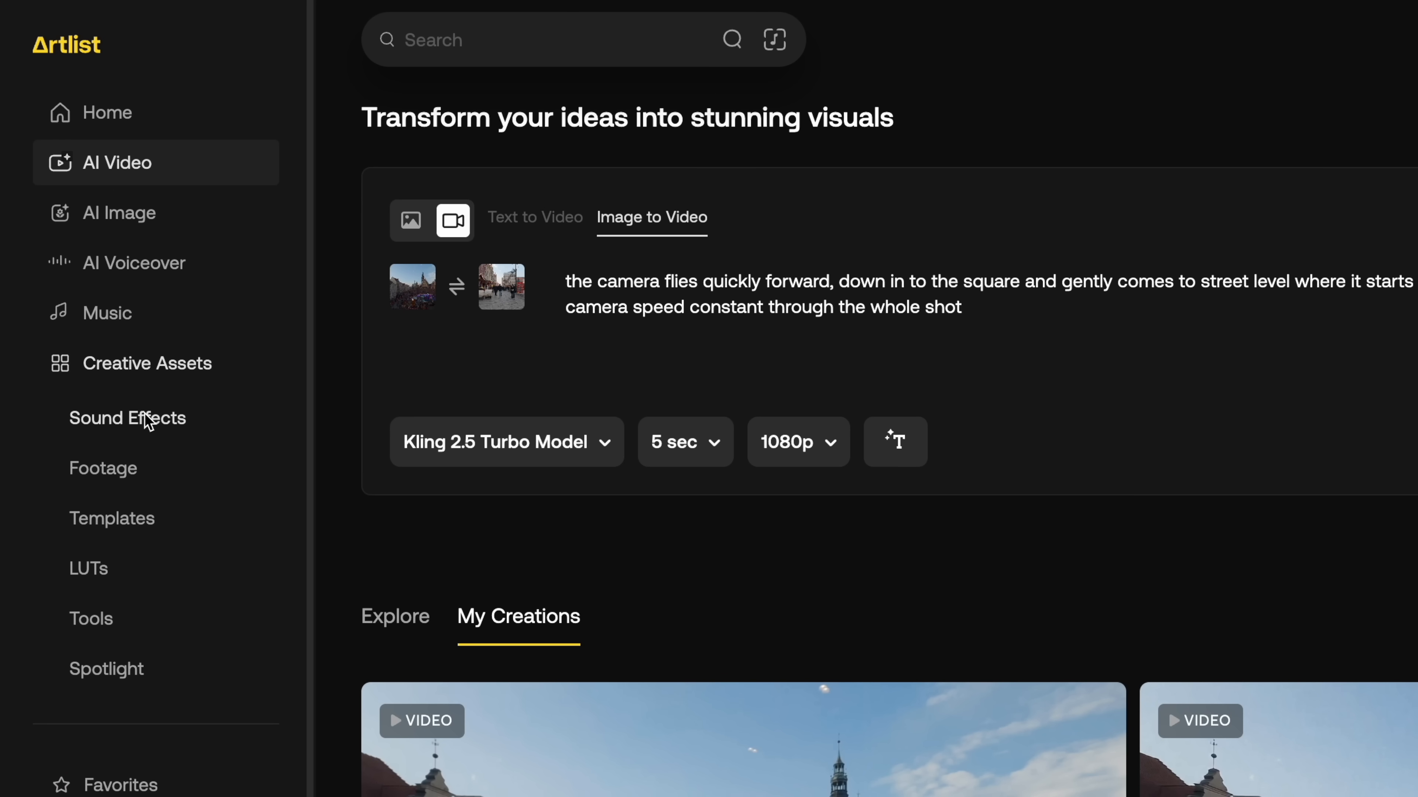
left_click(147, 422)
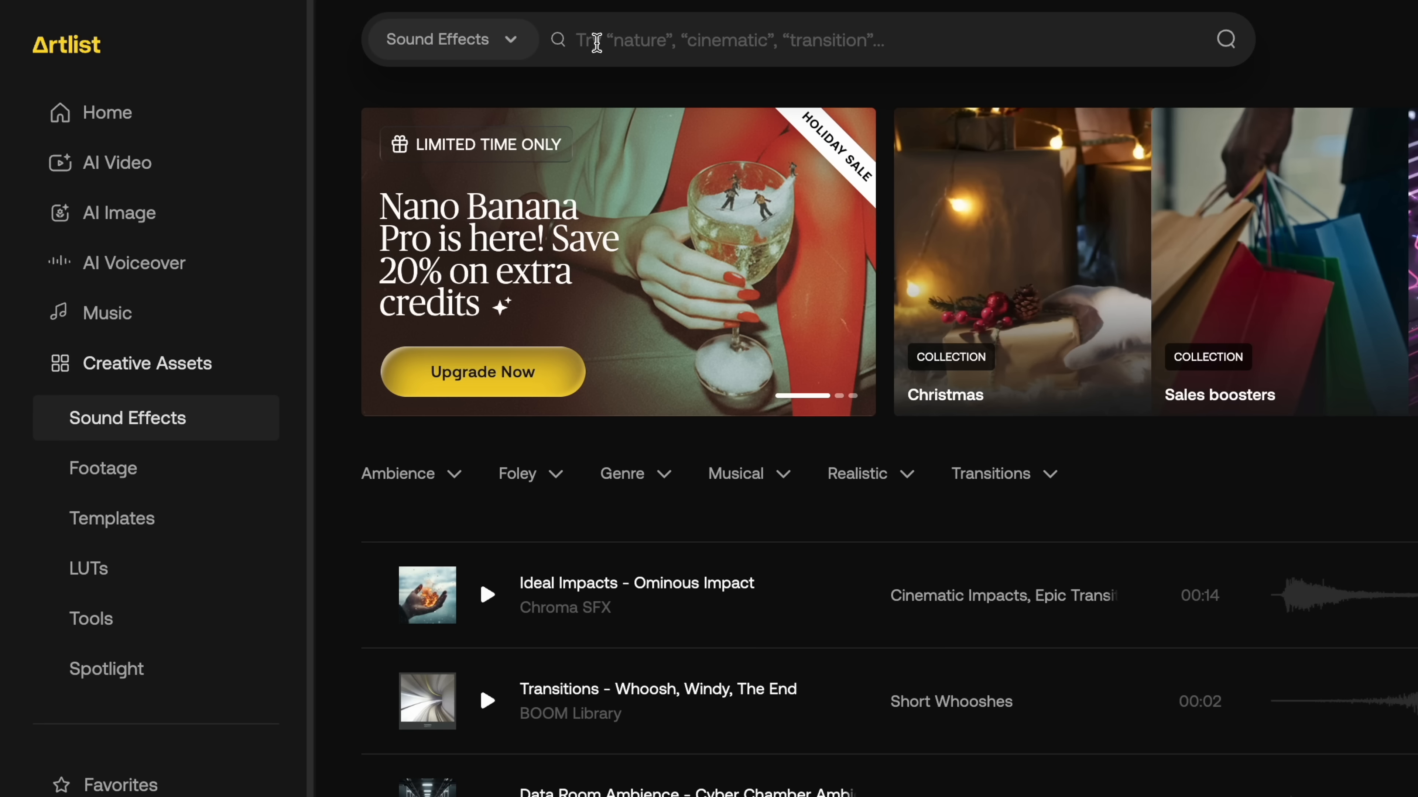
left_click(596, 41)
type("whoosh")
key("Return")
scroll(923, 555, "down", 15)
scroll(854, 486, "down", 8)
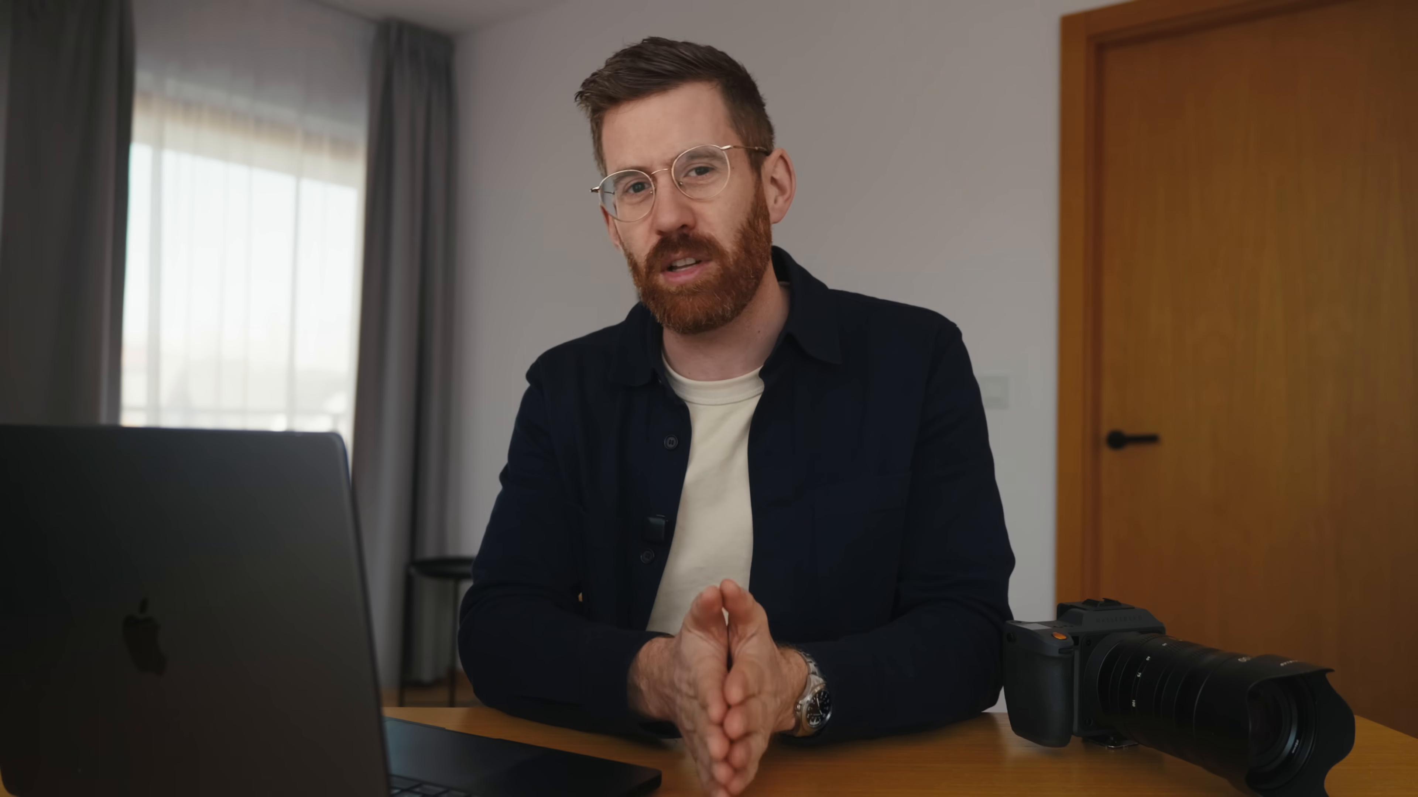